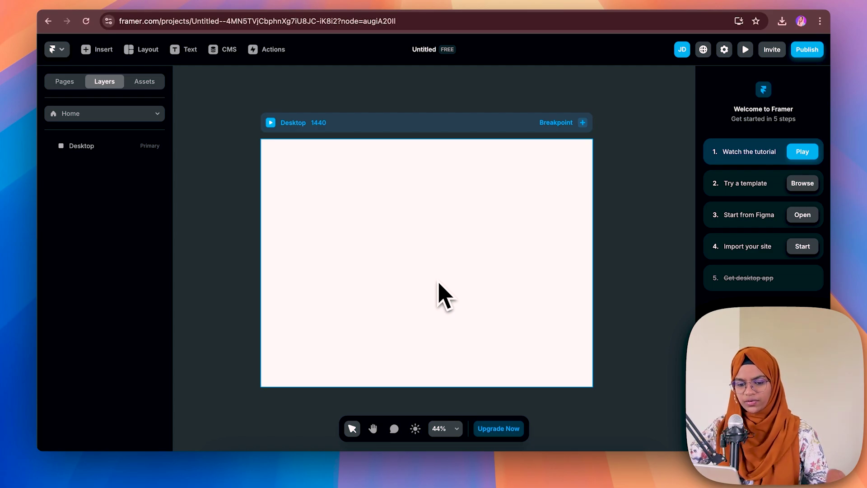
Step: Draw a wide wrapper frame across the Desktop page and a smaller frame centred inside it
key("f")
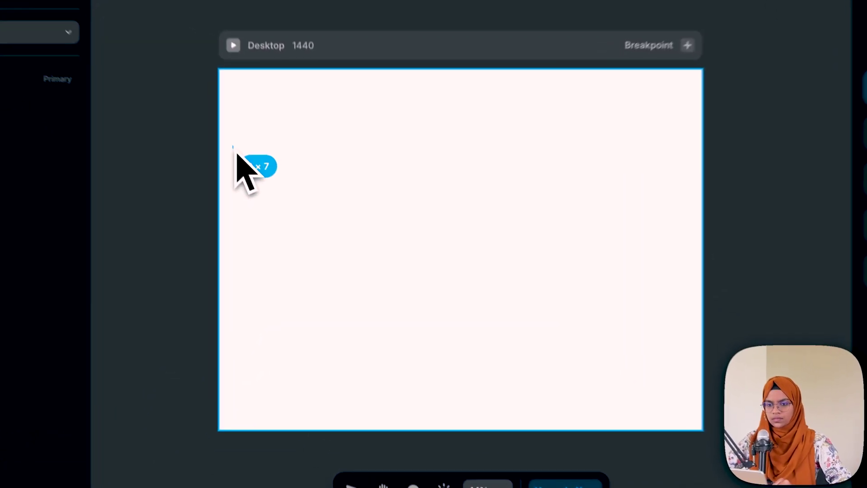
left_click_drag(272, 198, 370, 327)
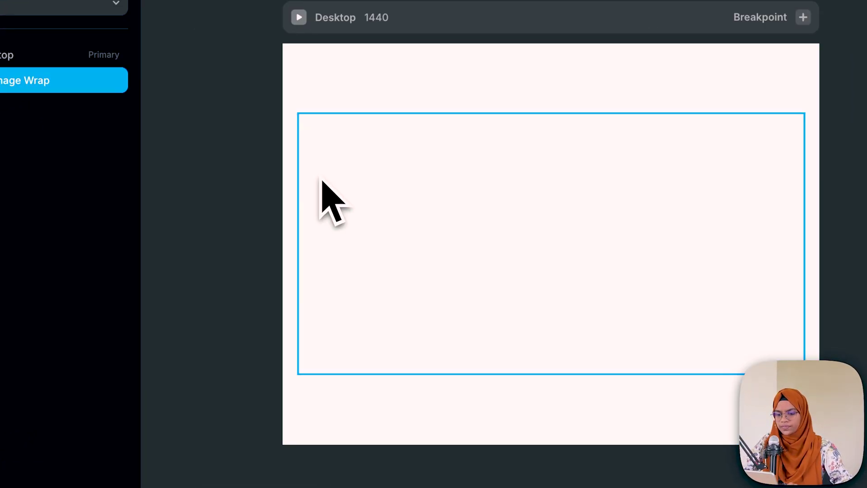
left_click_drag(315, 167, 514, 333)
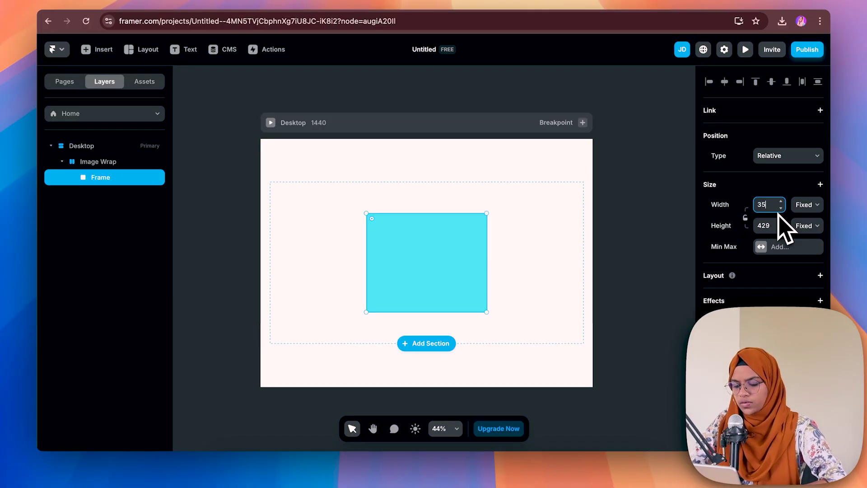
Step: Set the inner frame's width to 350, its height to 470 and its corner radius to 20
key("Return")
left_click(773, 226)
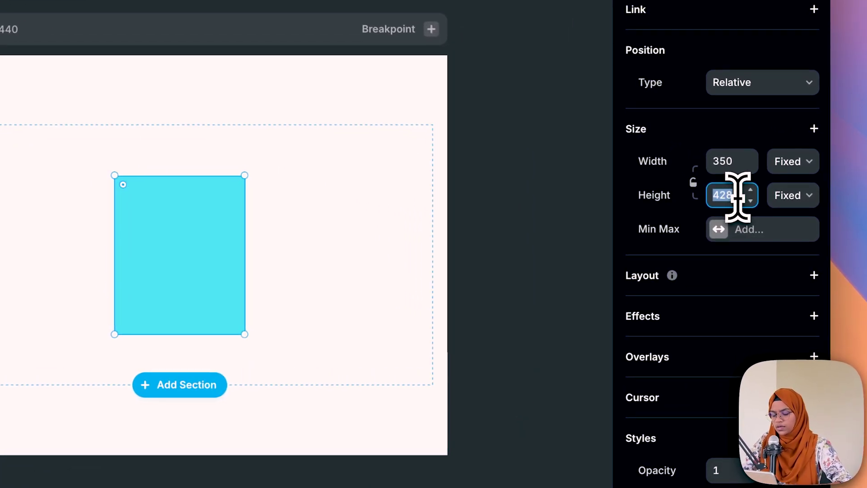
type("470")
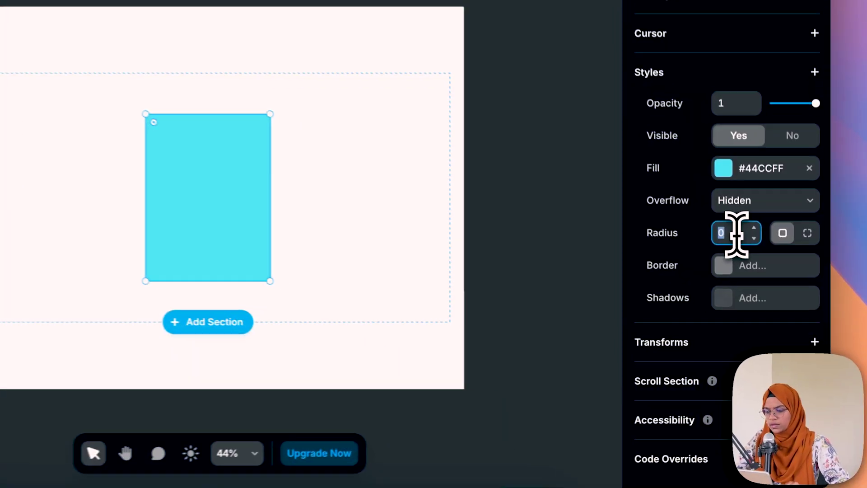
type("20")
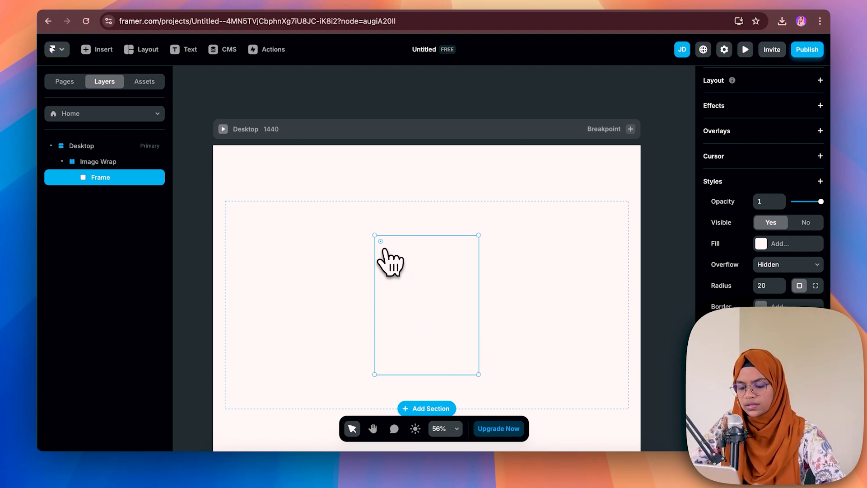
Step: Draw an image frame about 330 by 314 in the upper part of the card frame
key("f")
left_click_drag(379, 241, 472, 326)
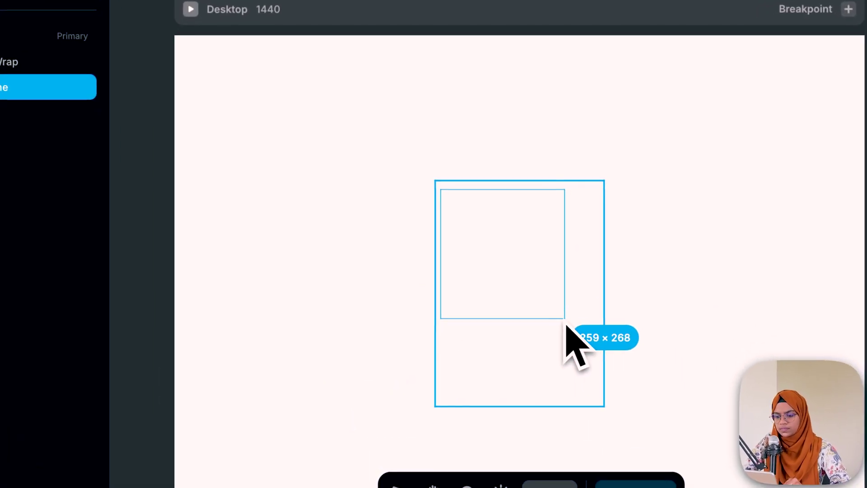
mouse_move(596, 334)
left_mouse_down()
mouse_move(603, 344)
mouse_move(600, 332)
left_mouse_up()
double_click(32, 116)
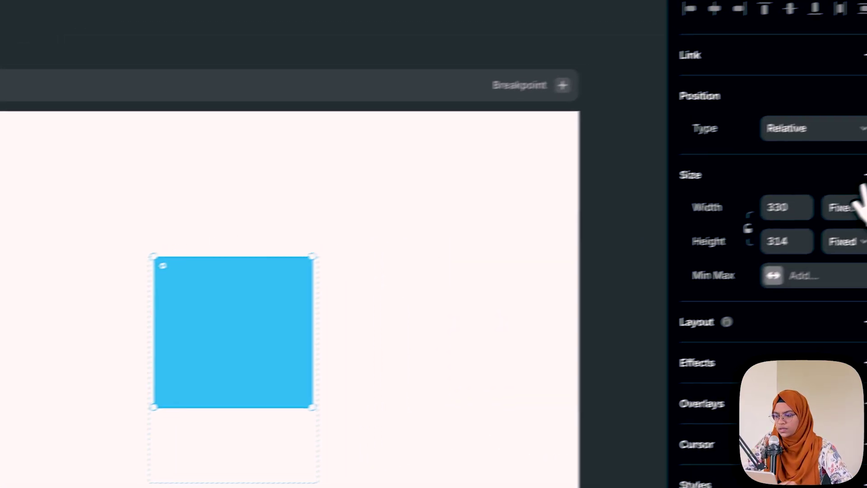
Step: Set the image frame's width to Fill and its height to Relative at 80%
left_click(798, 218)
left_click(797, 257)
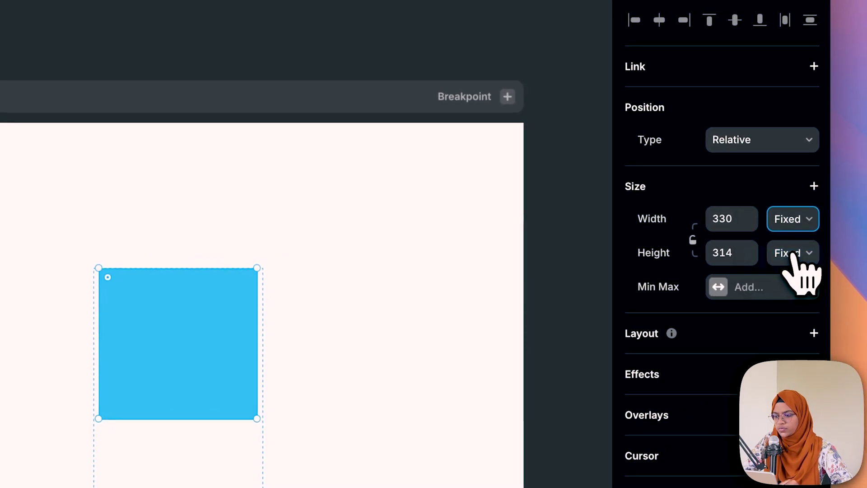
left_click(793, 260)
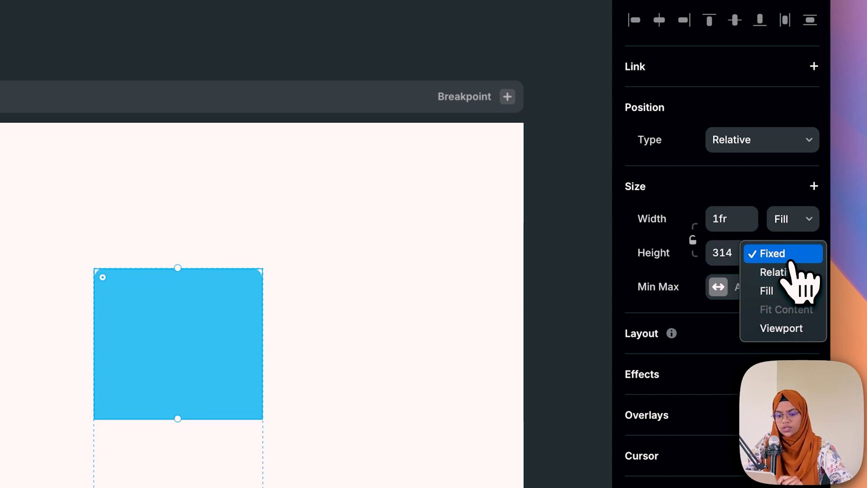
left_click(795, 273)
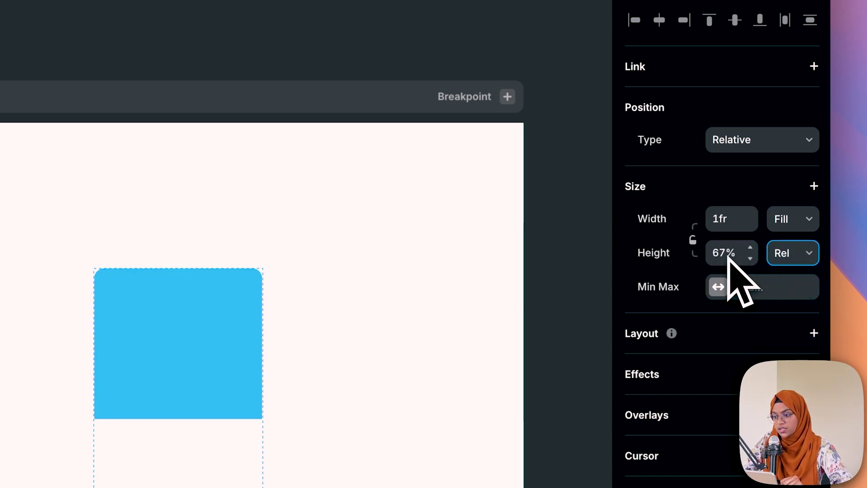
left_click(747, 259)
left_click(738, 255)
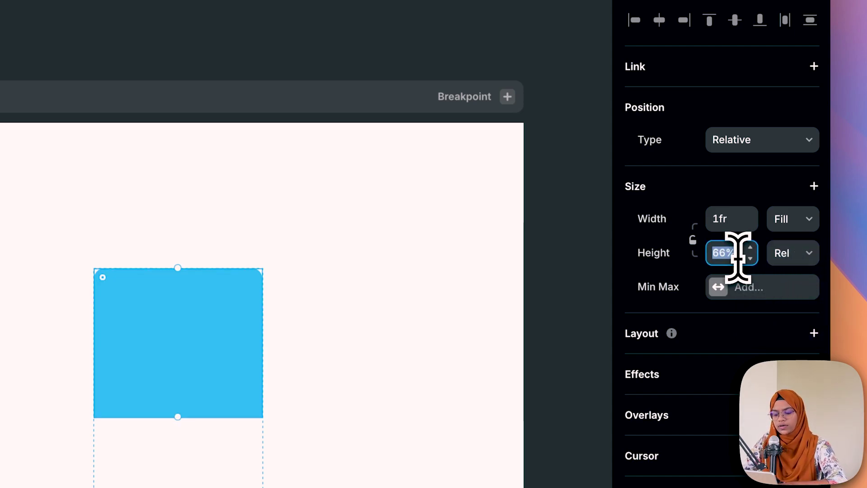
type("80%")
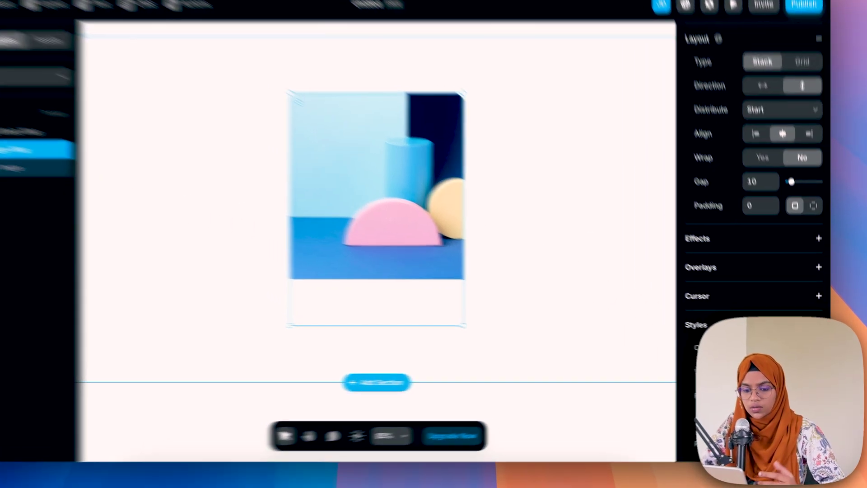
Step: Set the fill of the card frame around the image to black, #000000
left_click(789, 394)
left_click_drag(646, 298, 695, 352)
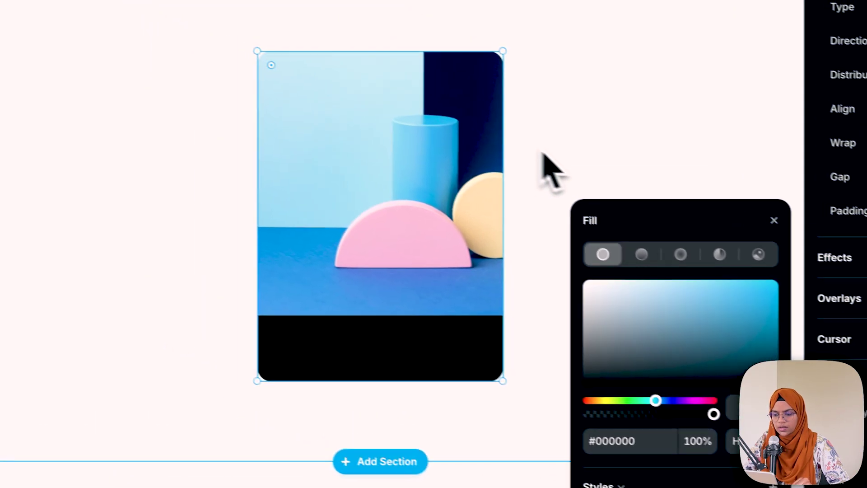
left_click(352, 74)
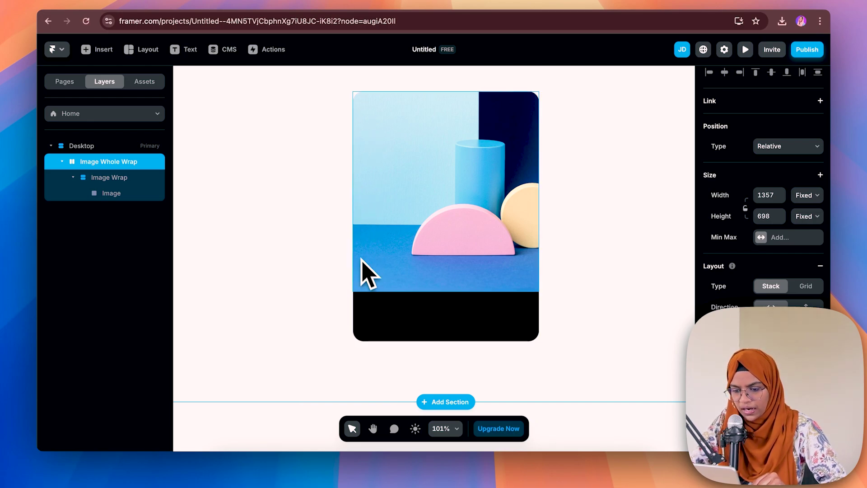
Step: Set the padding of the Image Wrap stack to 5
left_click(105, 178)
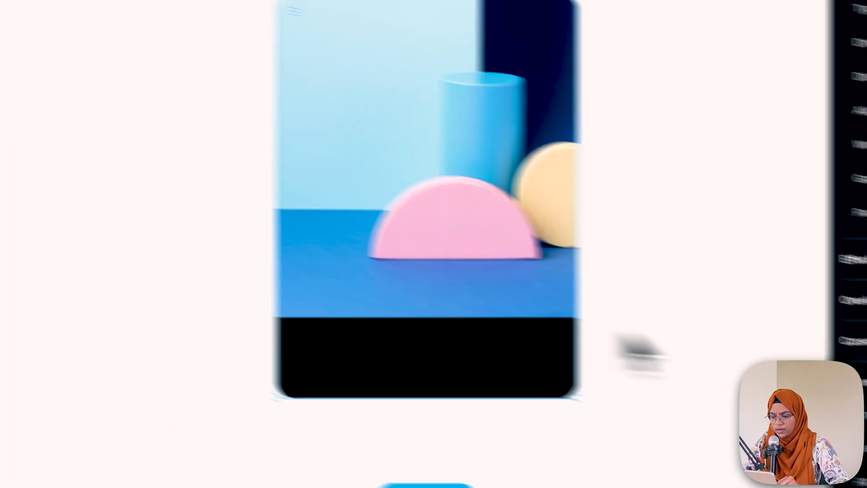
left_click(757, 179)
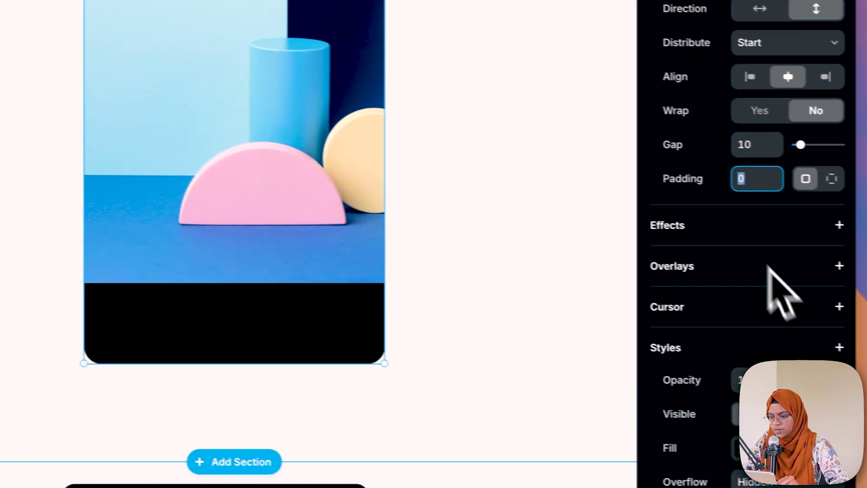
type("5")
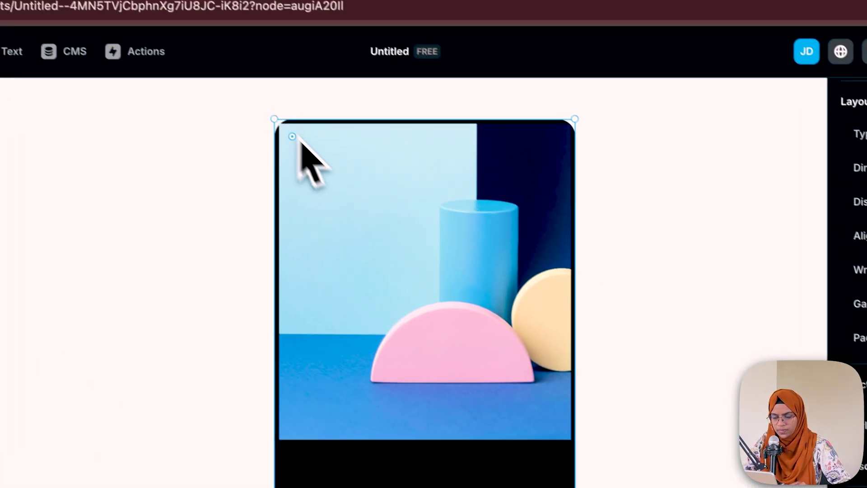
Step: Round the corners of the Image layer inside the card
left_click(110, 192)
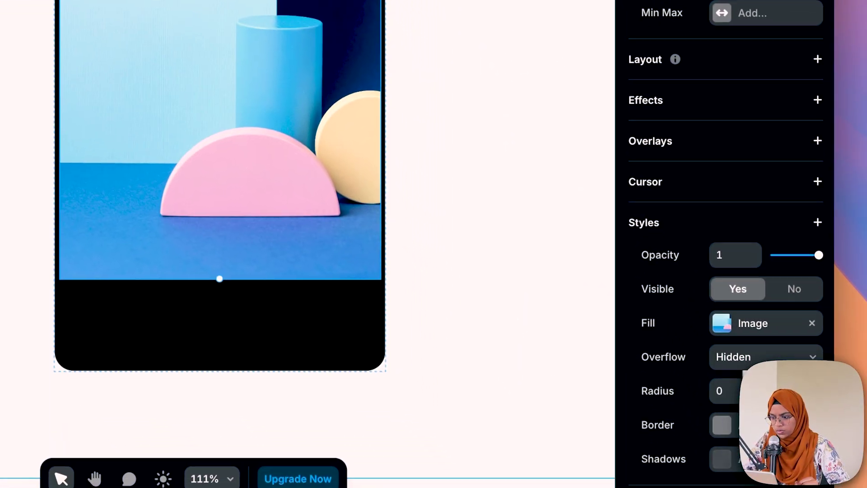
left_click(738, 391)
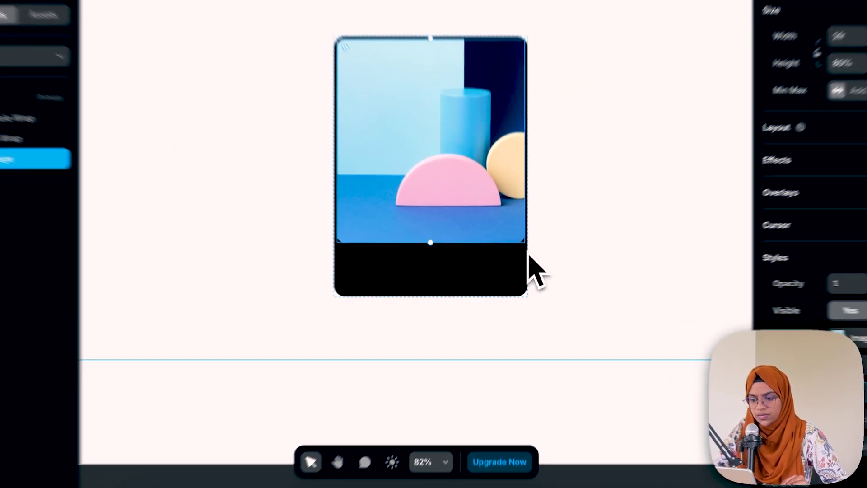
left_click(529, 253)
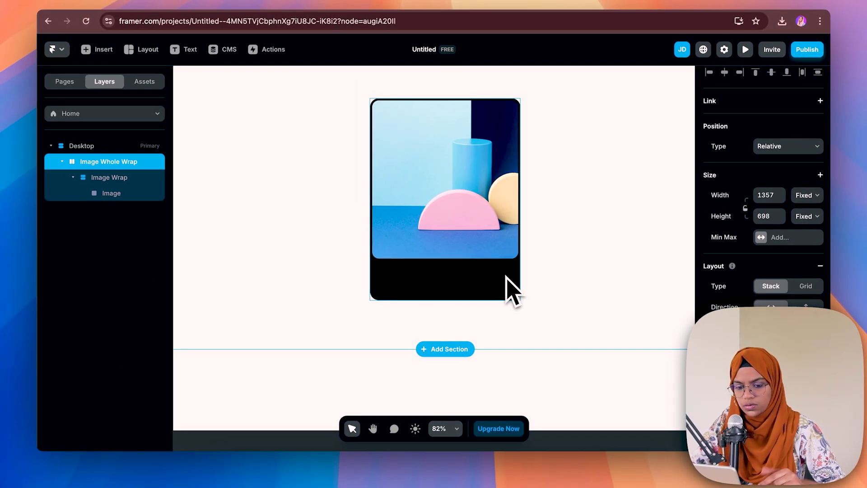
Step: Add a title block reading "Product One" and "Get this for $5. Offer for early grabbers" below the image in Image Wrap
left_click(105, 179)
left_click(102, 194)
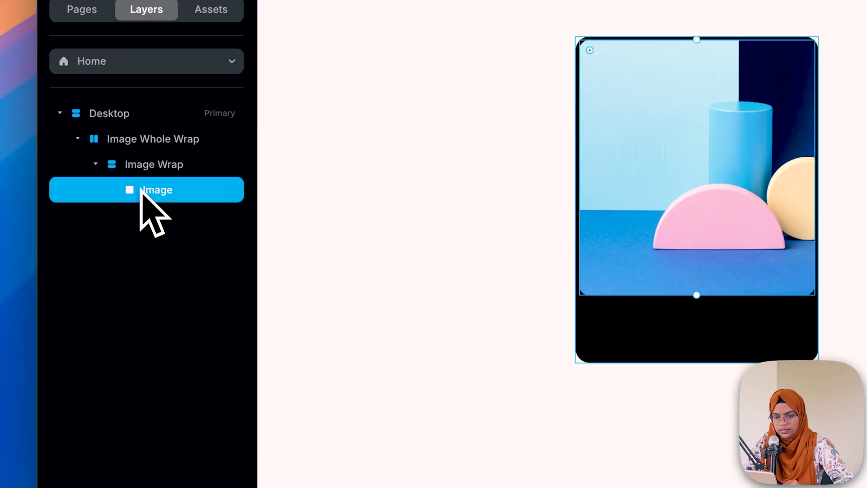
left_click(134, 171)
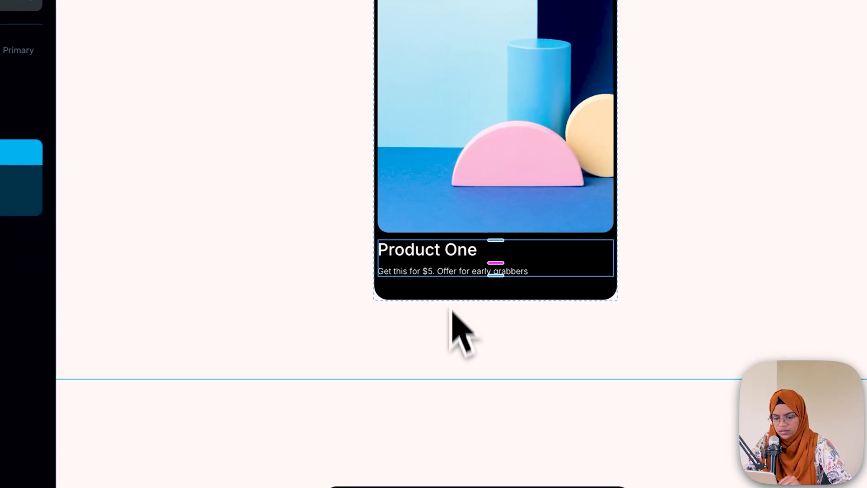
left_click(459, 270)
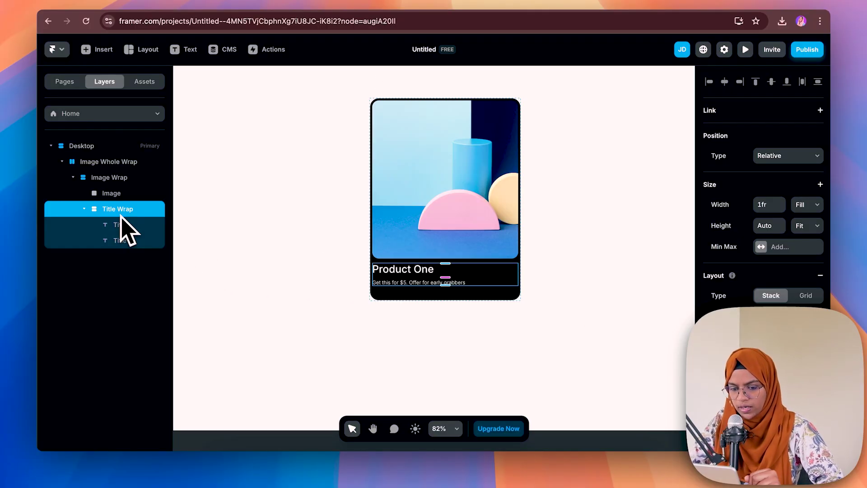
Step: Find the Phosphor icon element and insert it into Title Wrap below the card's text
left_click(84, 209)
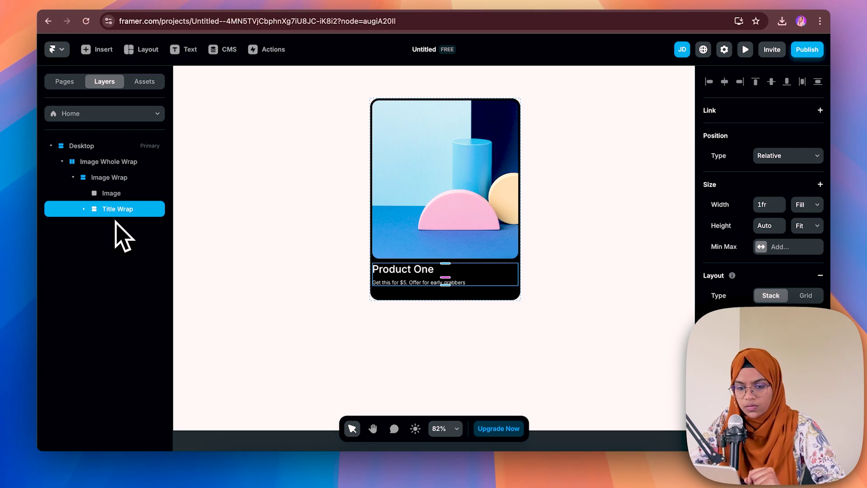
left_click(97, 49)
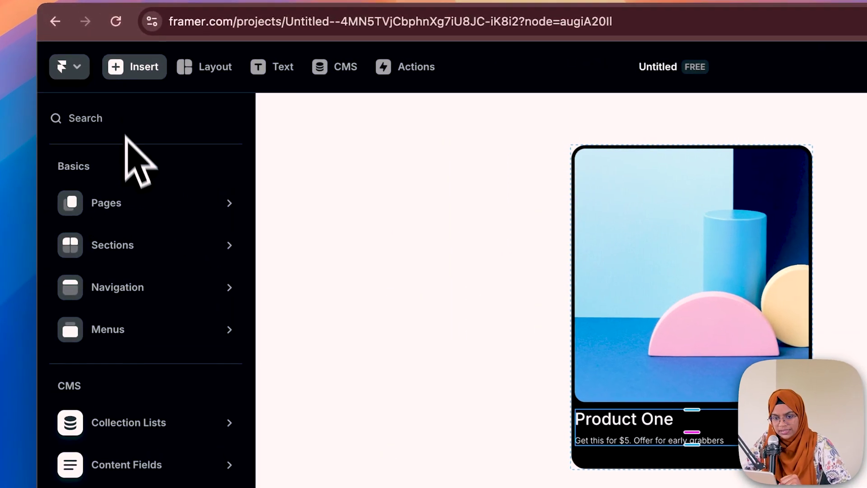
type("pho")
left_click_drag(140, 226, 806, 399)
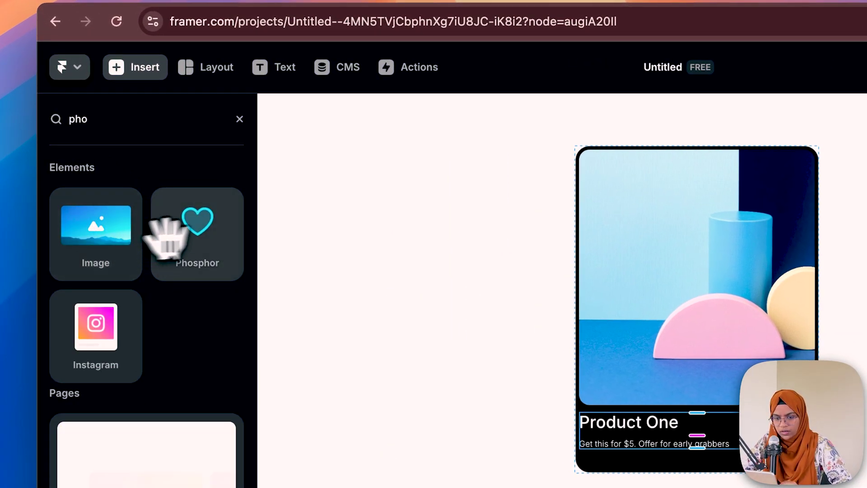
left_click_drag(623, 257, 615, 289)
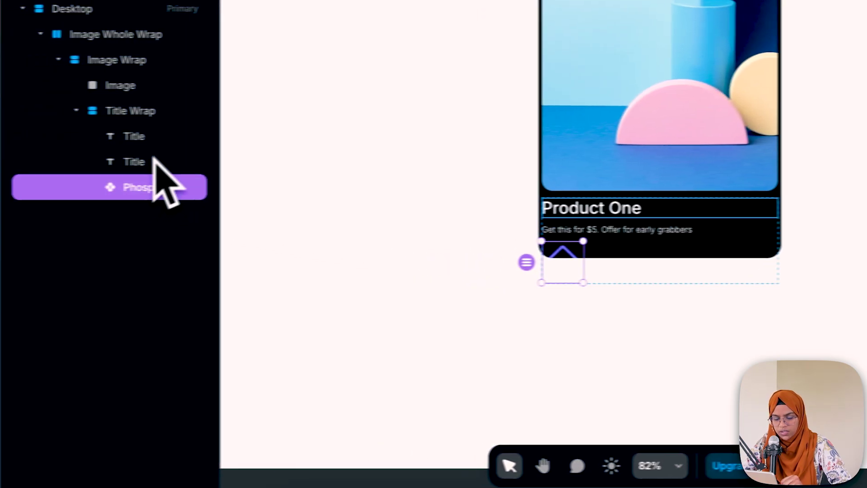
Step: Move the Phosphor icon out of Title Wrap so it sits directly below it inside Image Wrap
left_click(149, 141)
left_click(141, 185)
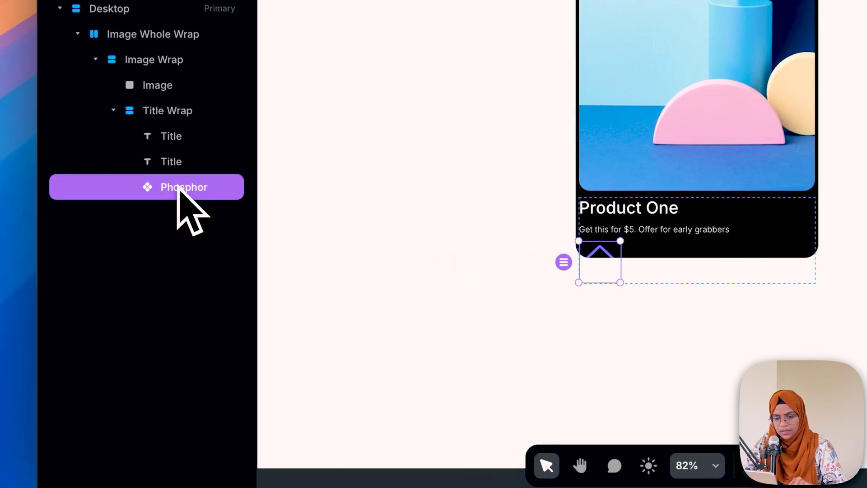
left_click_drag(178, 188, 164, 98)
left_click(113, 136)
left_click_drag(169, 137, 173, 118)
Step: Wrap Title Wrap and the Phosphor icon together in a new stack
left_click(175, 141, "shift")
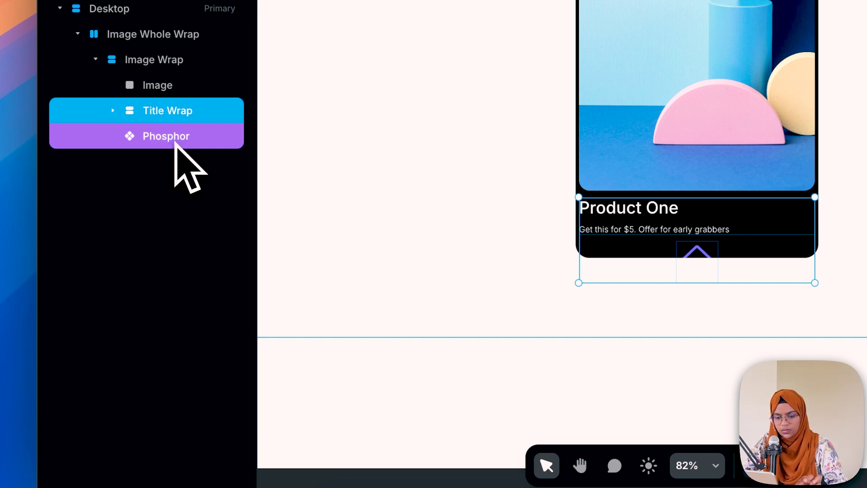
right_click(176, 140)
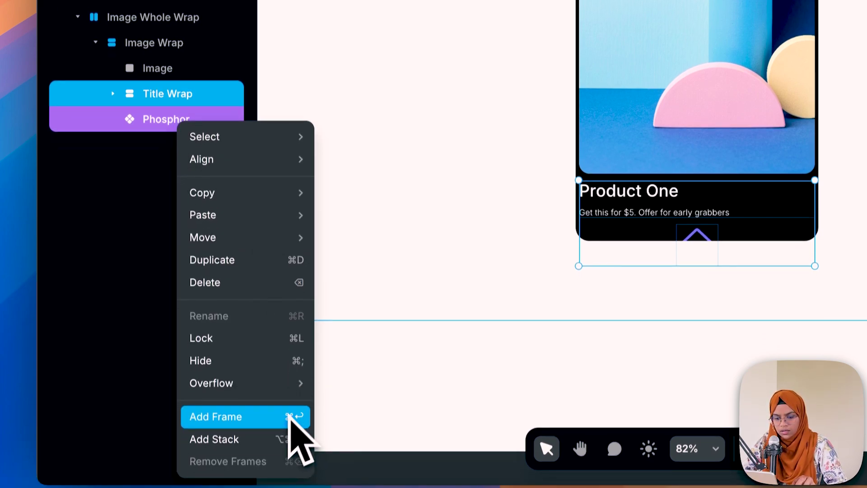
left_click(276, 452)
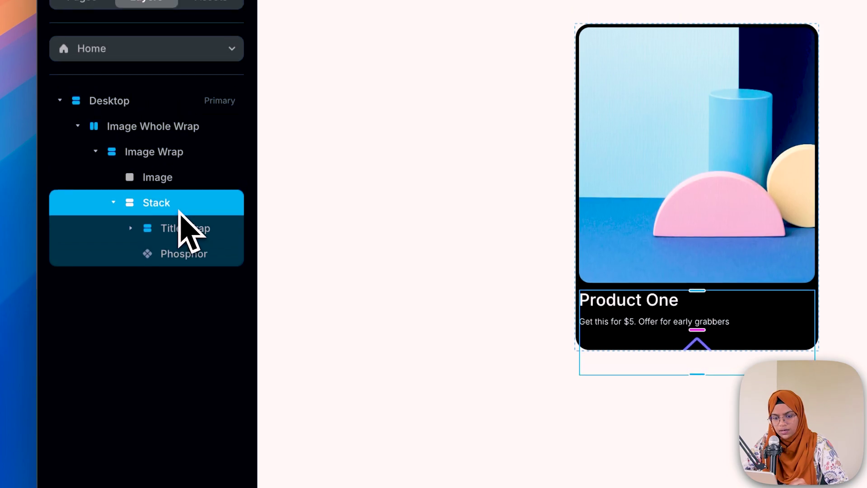
Step: Rename the new stack as Content Wrap and set its direction to horizontal
double_click(180, 90)
type("Content Wr")
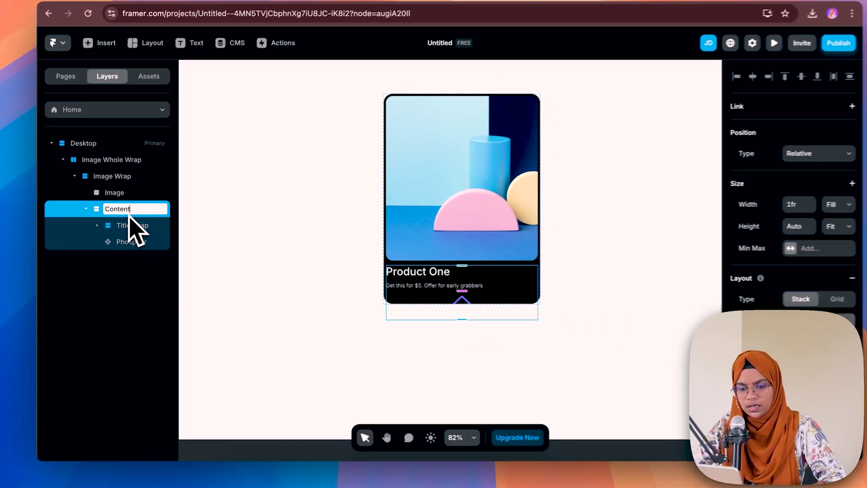
type("ap")
key("Return")
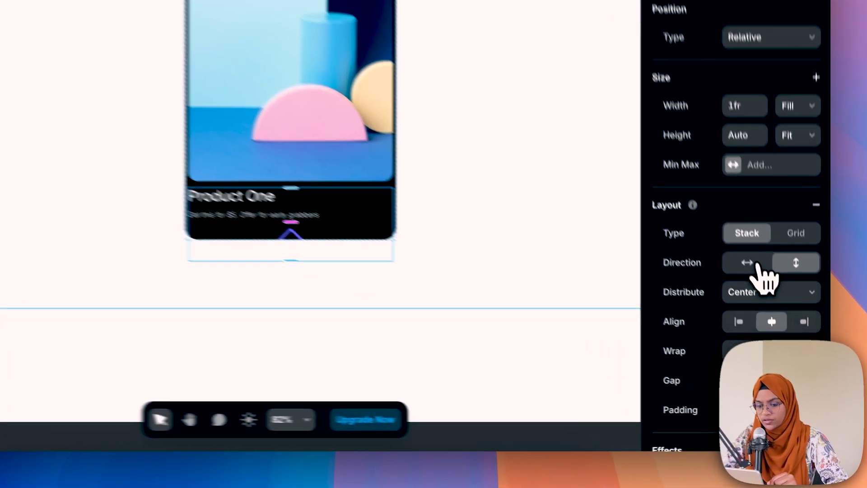
left_click(773, 319)
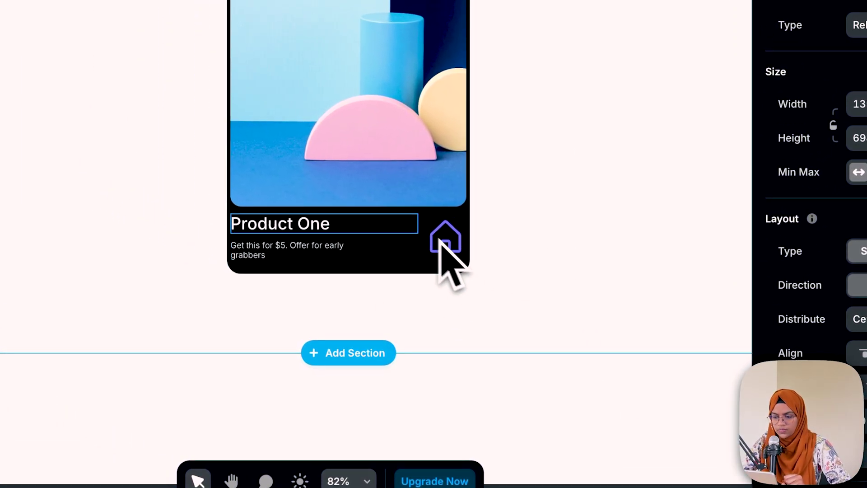
Step: Resize the Phosphor icon to 40 by 40 and set its color to #FFFFFF
left_click(418, 235)
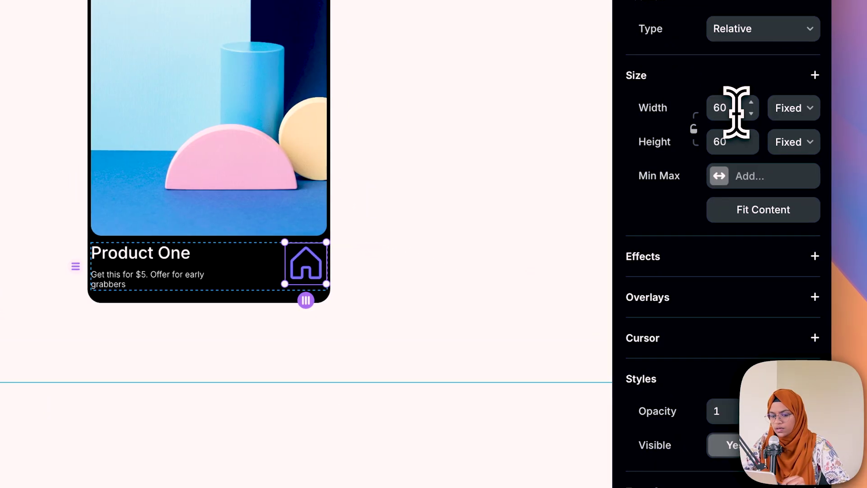
left_click(734, 109)
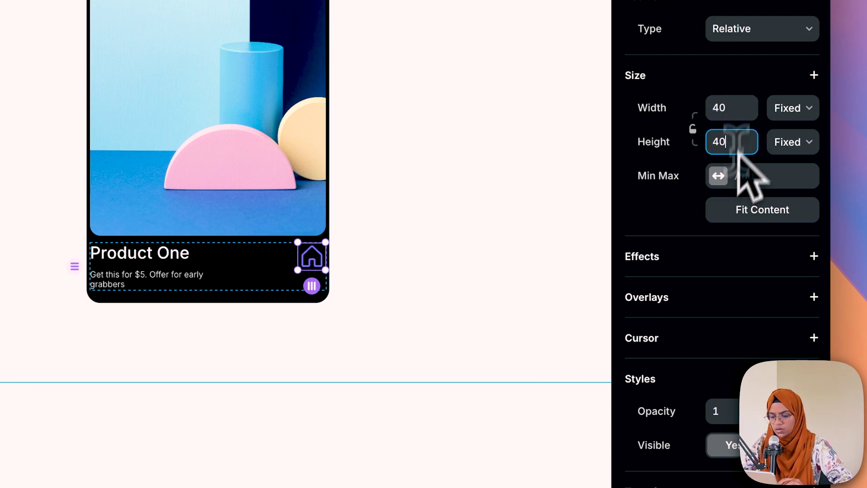
scroll(785, 443, "down", 8)
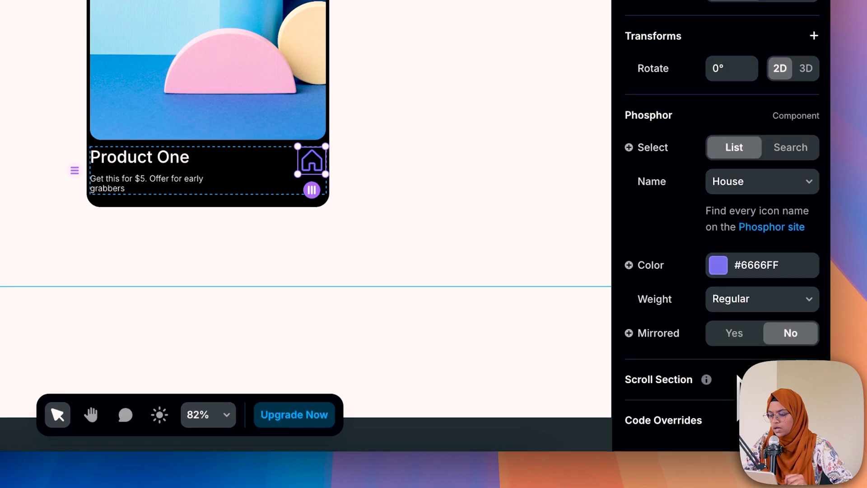
left_click(746, 266)
left_click_drag(452, 226, 345, 119)
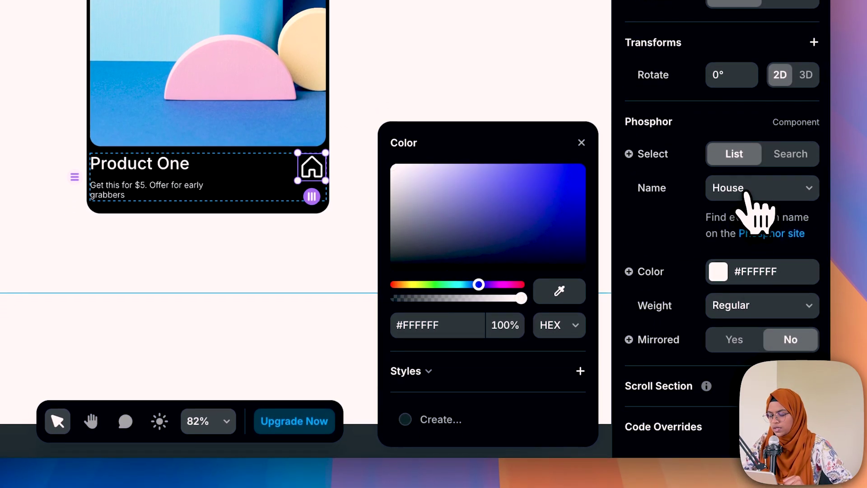
Step: Change the Phosphor icon from the house to a right-pointing arrow
left_click(723, 229)
type("arr")
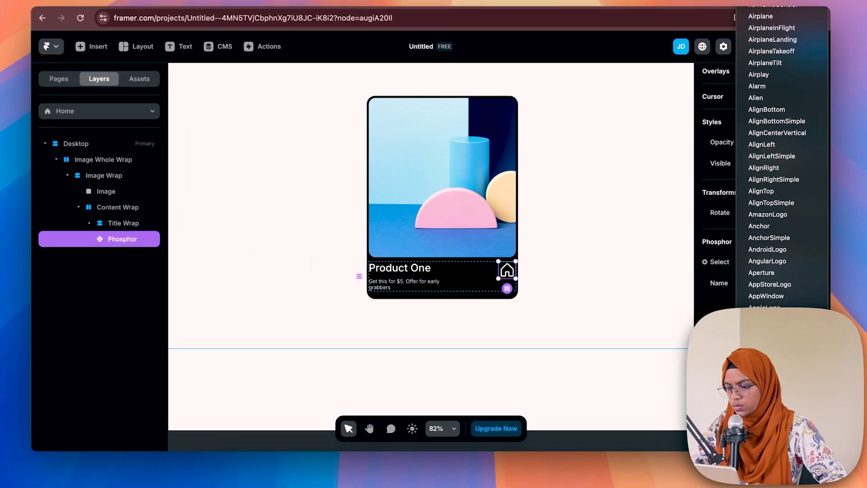
scroll(783, 180, "down", 10)
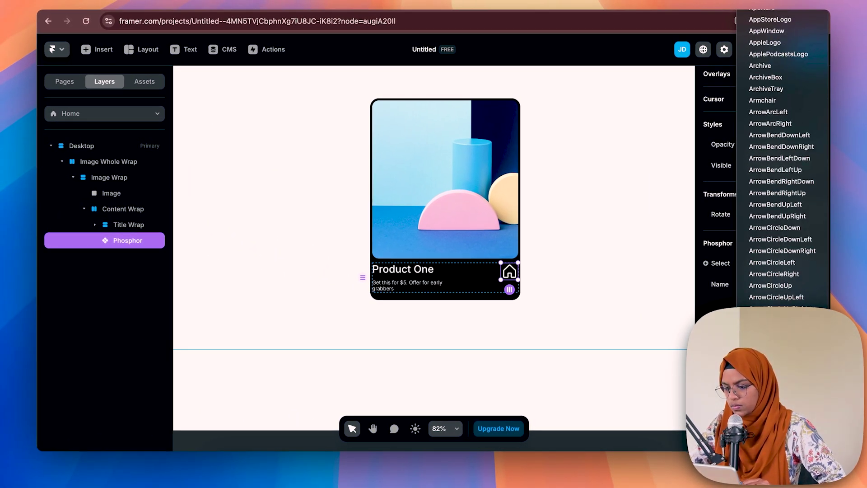
scroll(781, 180, "down", 5)
left_click(768, 389)
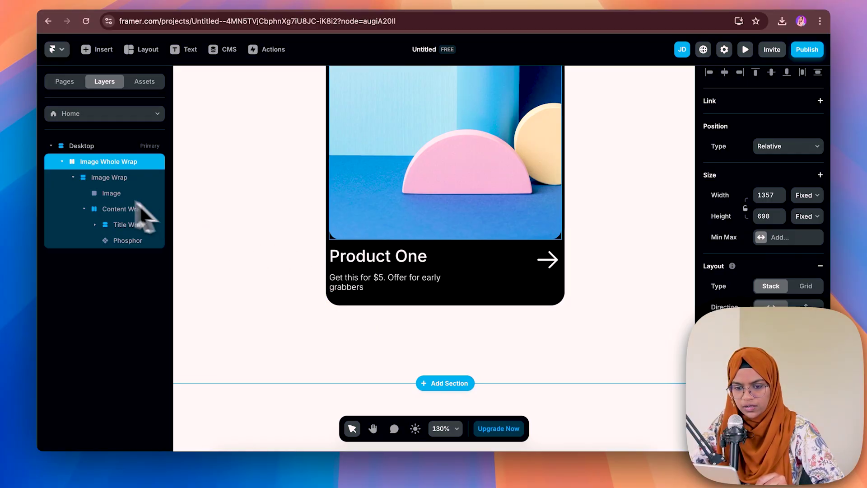
Step: Set the padding of the Content Wrap stack to 5
left_click(123, 210)
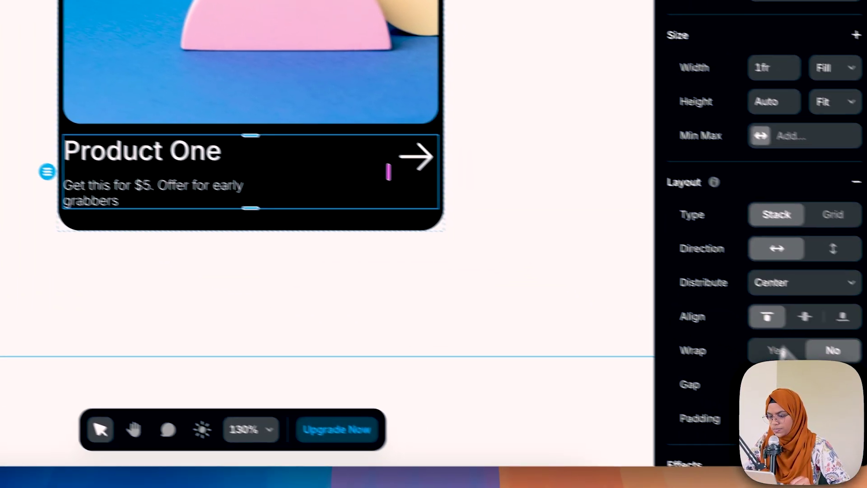
left_click(725, 411)
type("5")
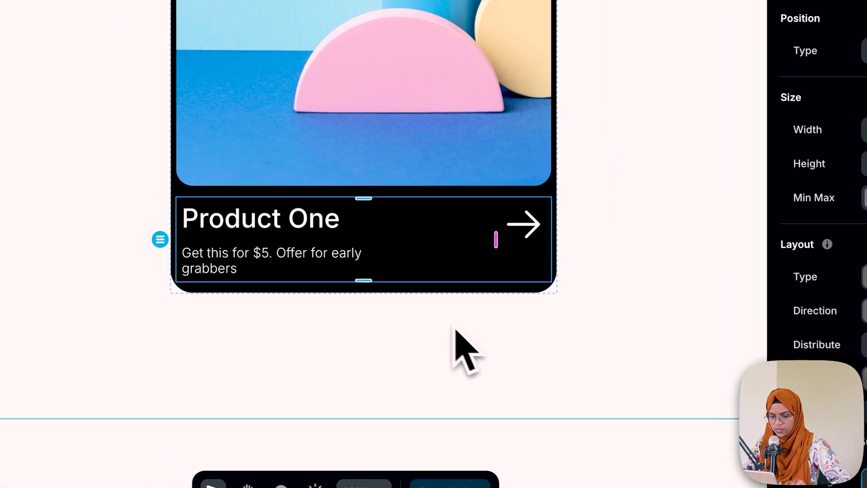
Step: Turn the Image Wrap stack into a new component named Image
left_click(296, 244)
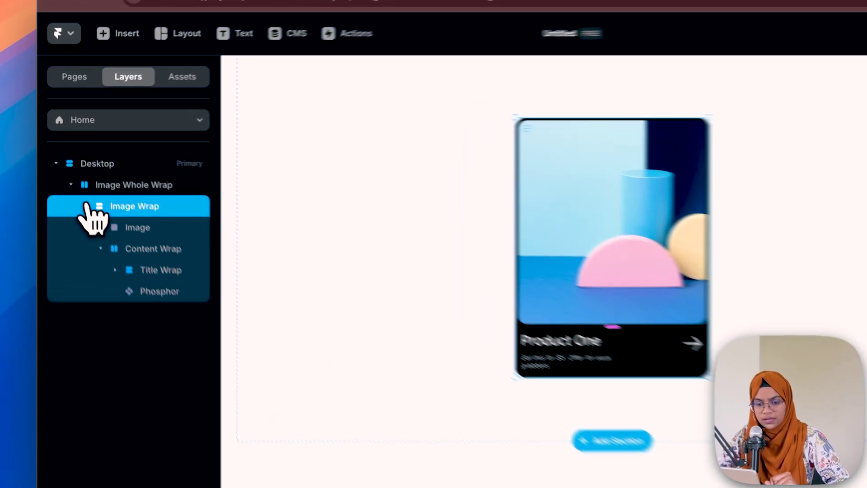
left_click(72, 177)
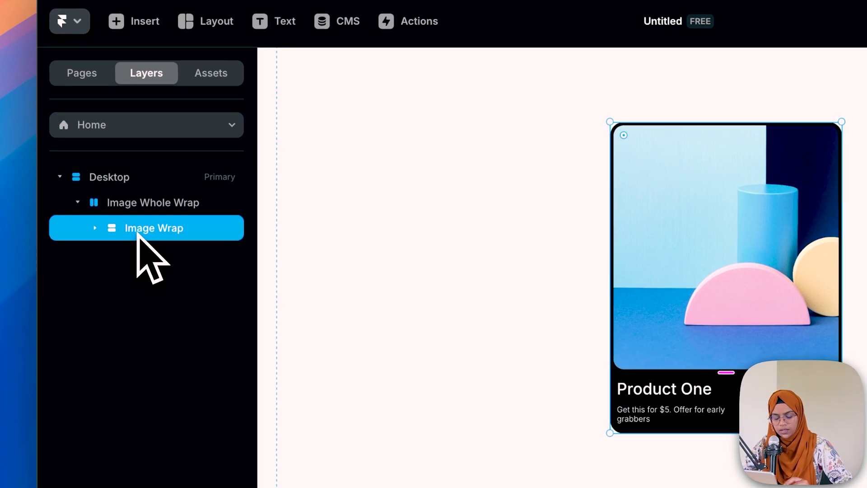
right_click(138, 231)
left_click(214, 205)
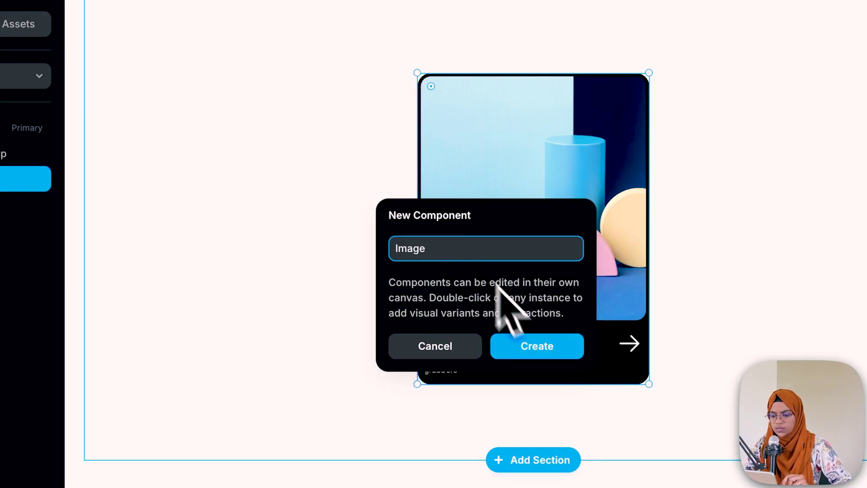
left_click(542, 352)
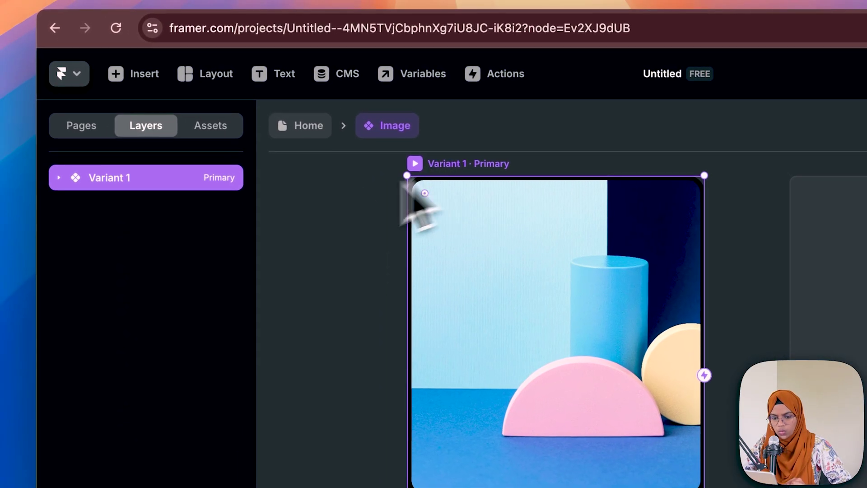
Step: Rename the component's primary variant as Big and add a second variant named Small
double_click(142, 188)
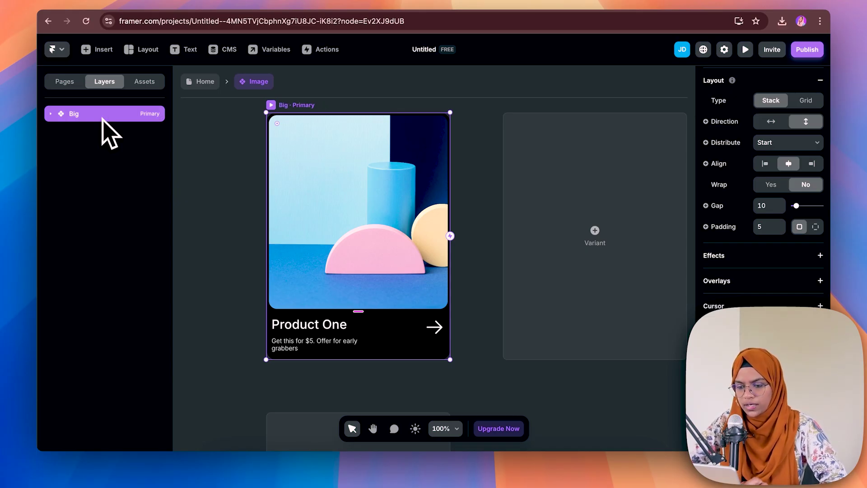
left_click(568, 296)
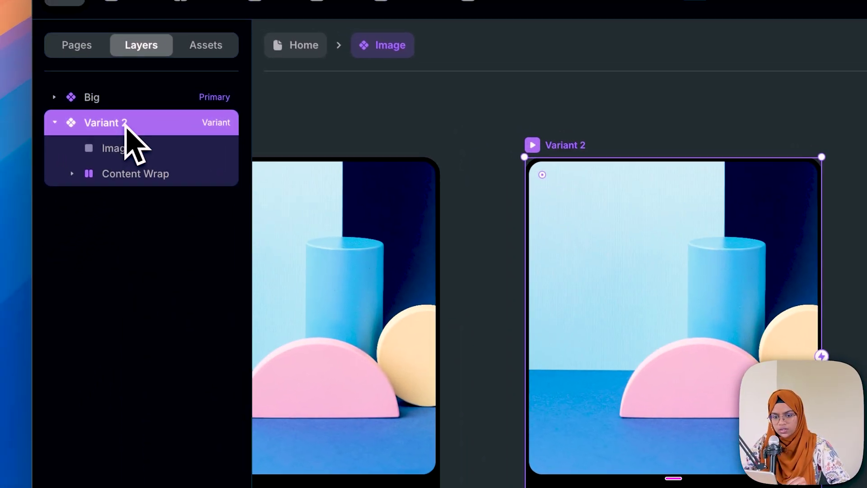
double_click(97, 132)
type("Small")
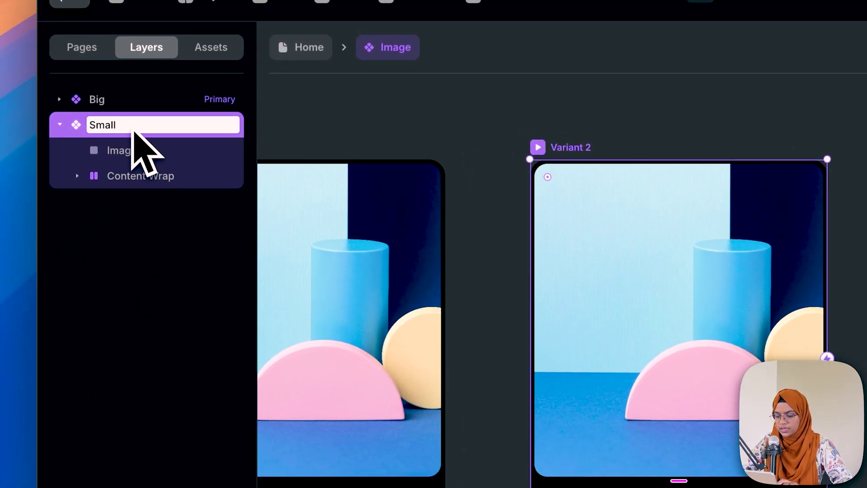
key("Return")
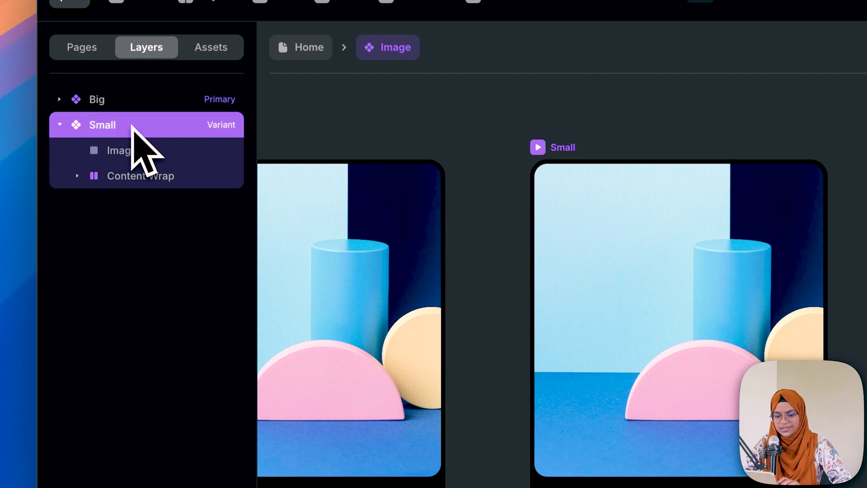
left_click(62, 125)
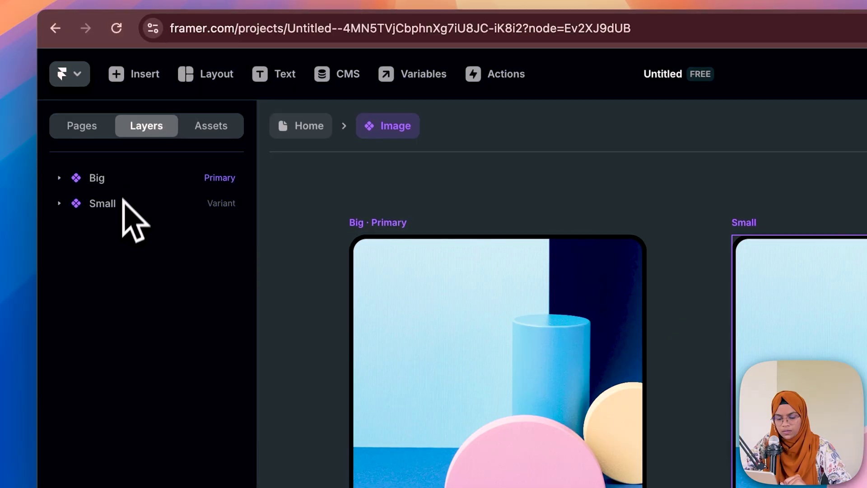
Step: Hide the Content Wrap stack in the Small variant by making it not visible
left_click(87, 134)
left_click(71, 215)
left_click(137, 255)
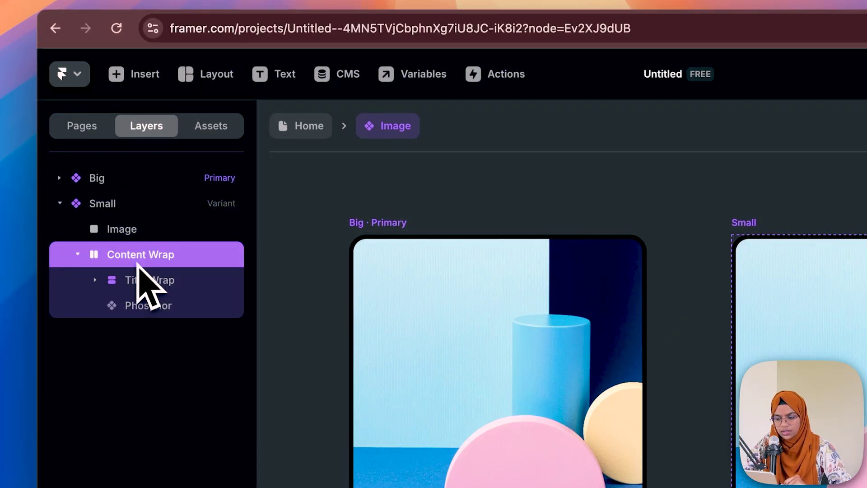
left_click(161, 286)
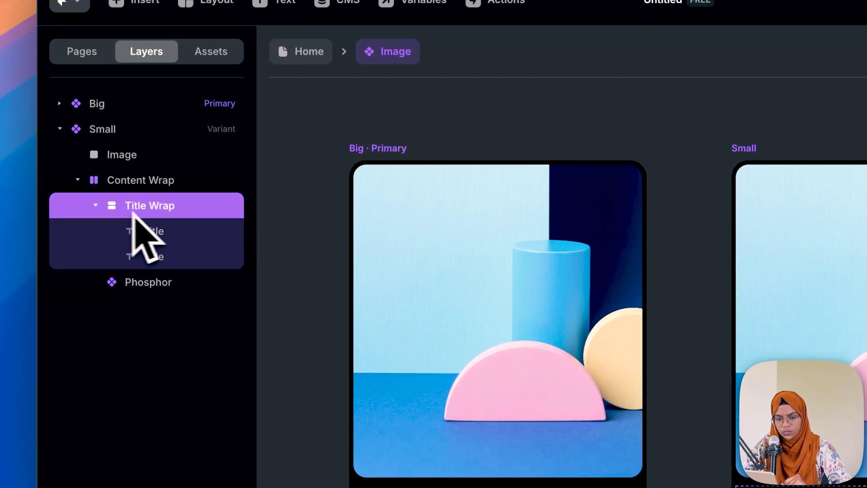
left_click(95, 211)
left_click(121, 193)
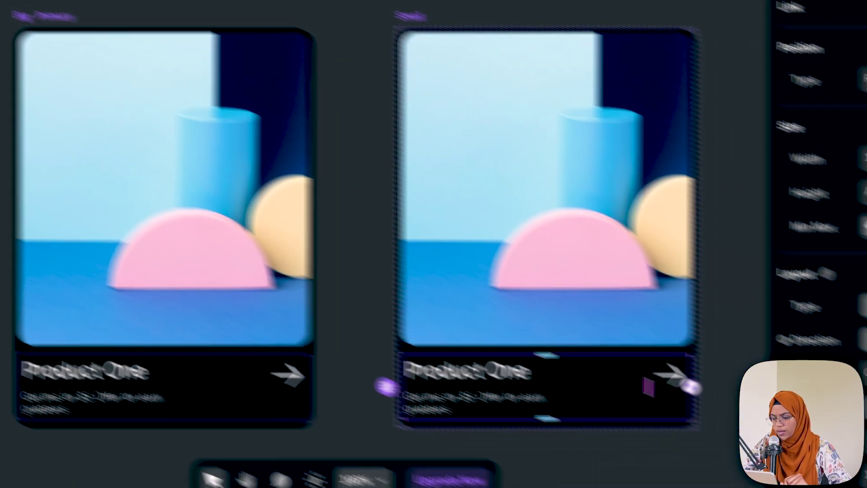
scroll(741, 366, "down", 4)
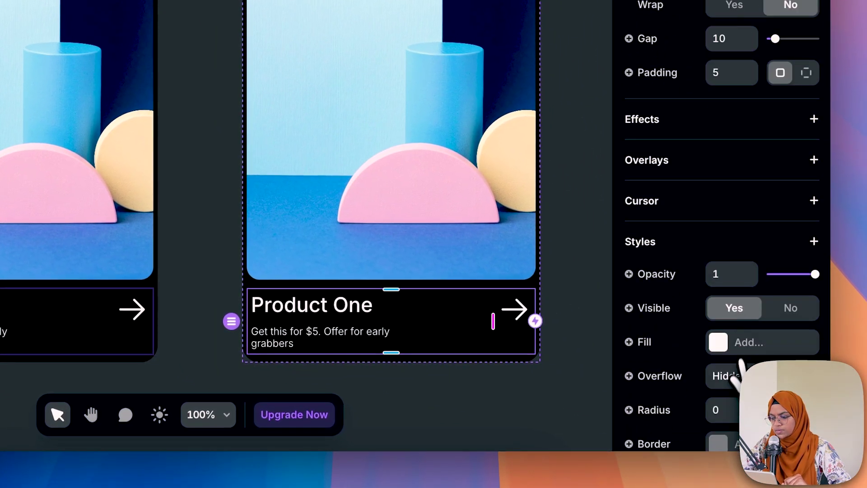
left_click(779, 317)
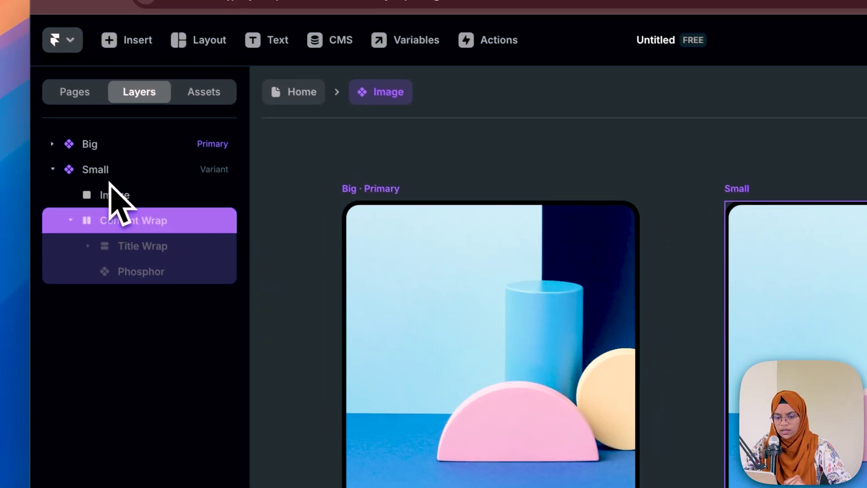
Step: Set the Small variant's width and height to 300 each
left_click(109, 173)
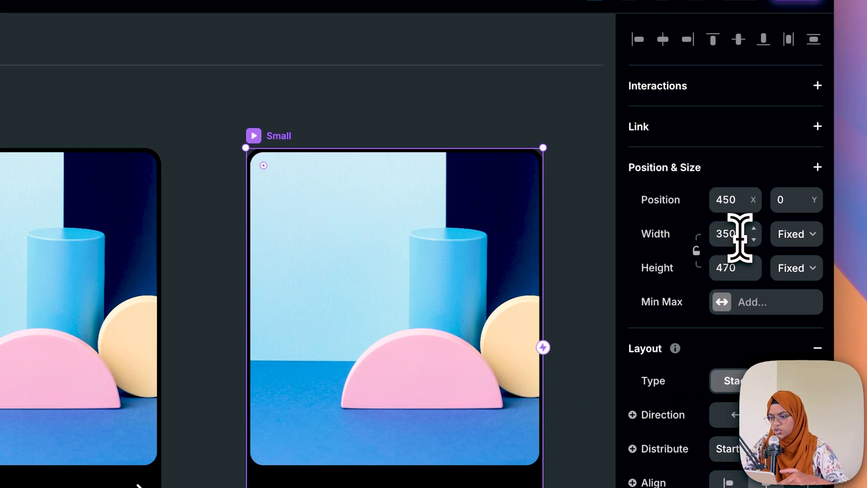
left_click(736, 235)
type("30")
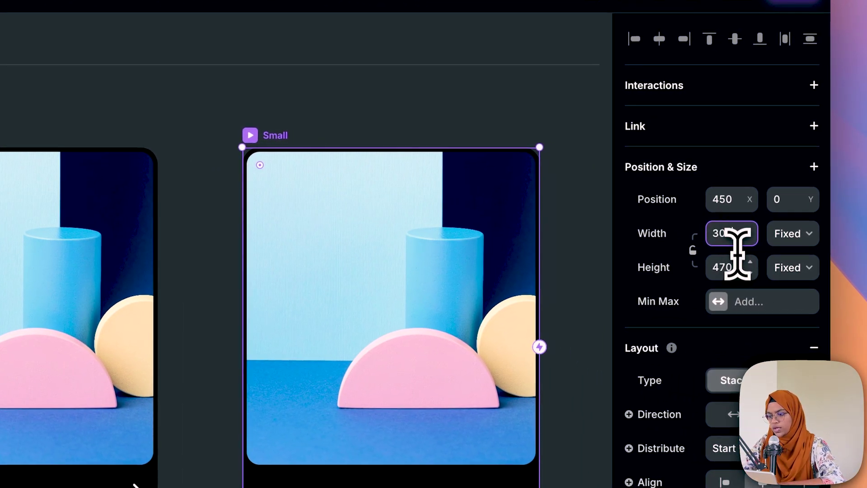
type("0")
left_click(735, 263)
type("300")
key("Return")
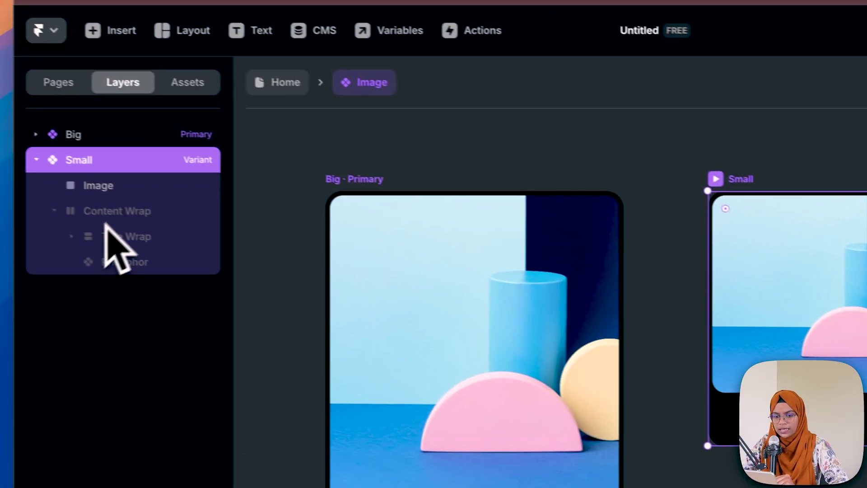
Step: Set the height of the Small variant's Image layer to Fill
left_click(100, 185)
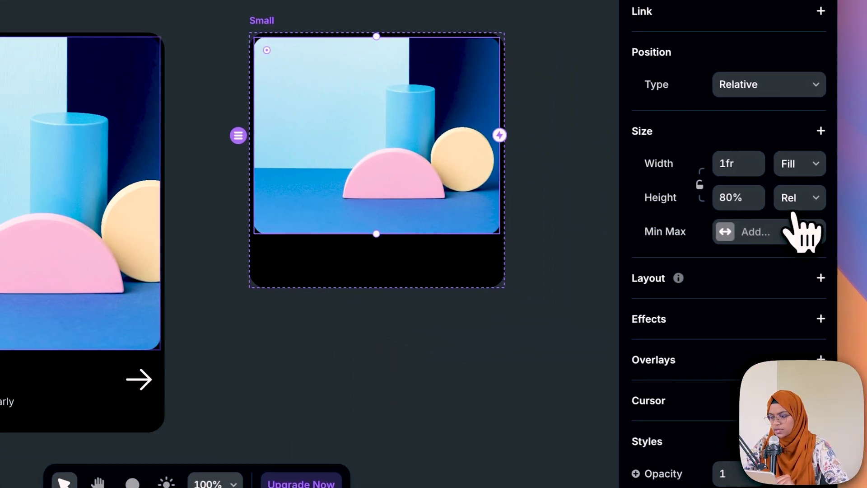
left_click(792, 195)
left_click(789, 218)
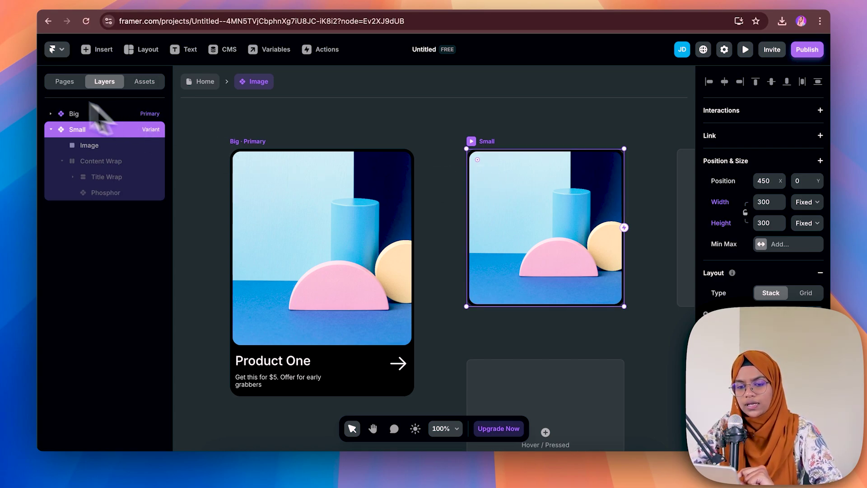
Step: Add a Blur filter to the Small variant and adjust its amount
scroll(764, 189, "down", 5)
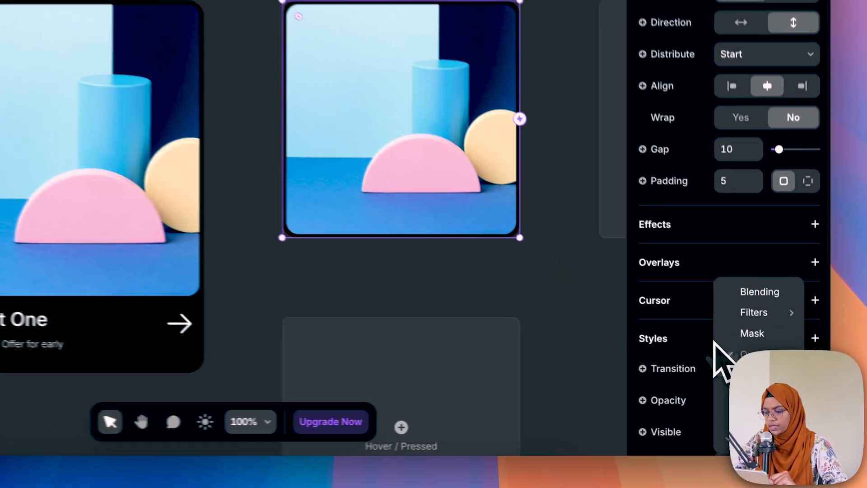
mouse_move(770, 369)
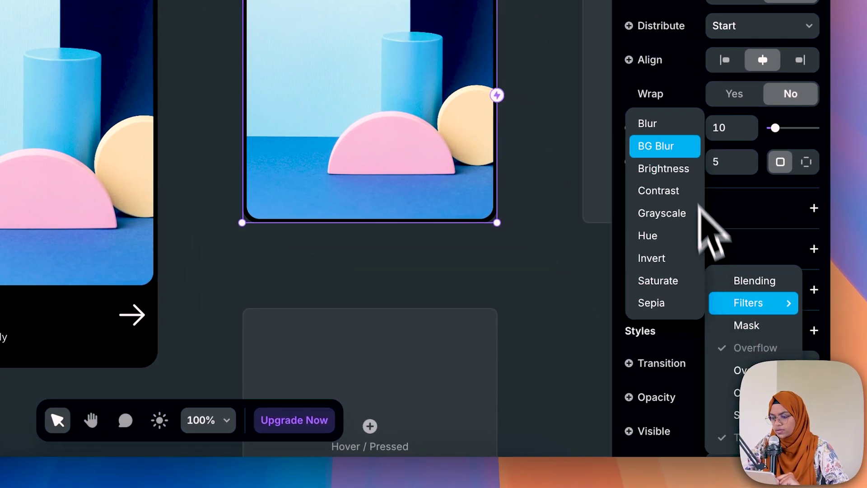
left_click(666, 127)
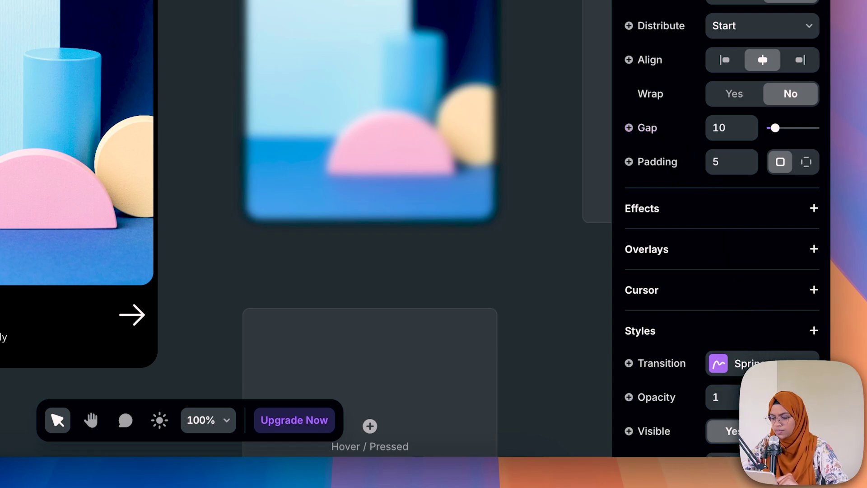
scroll(713, 422, "down", 10)
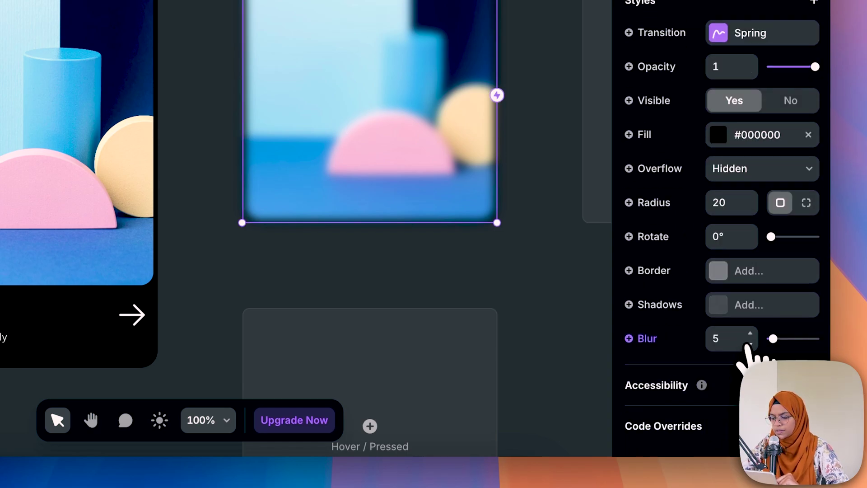
left_click(751, 343)
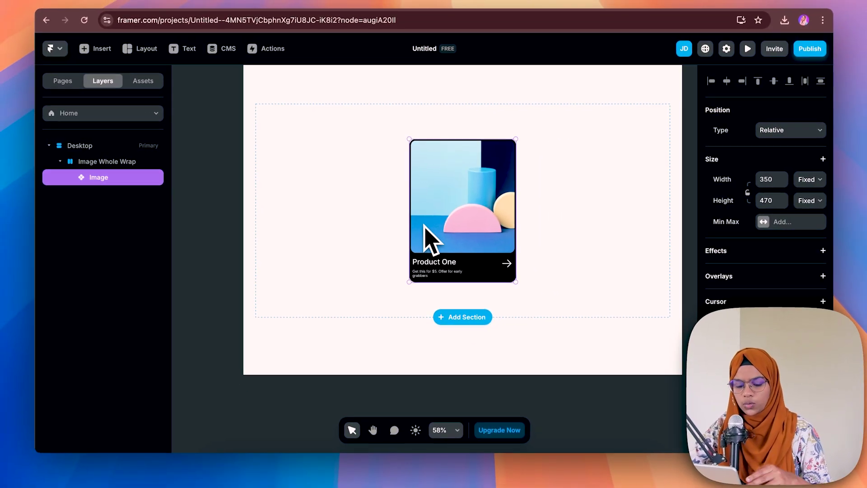
Step: Duplicate the Image component twice inside Image Whole Wrap on the Home page and select the middle card
key("ctrl+d")
key("ctrl+d")
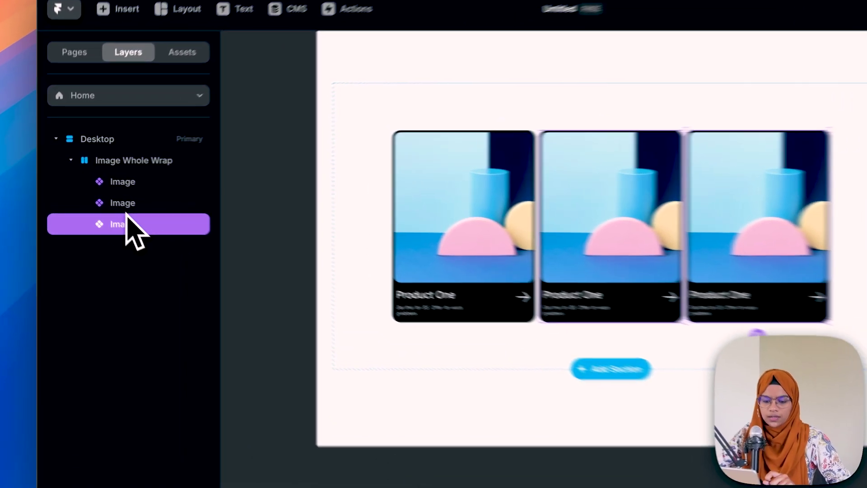
left_click(104, 195)
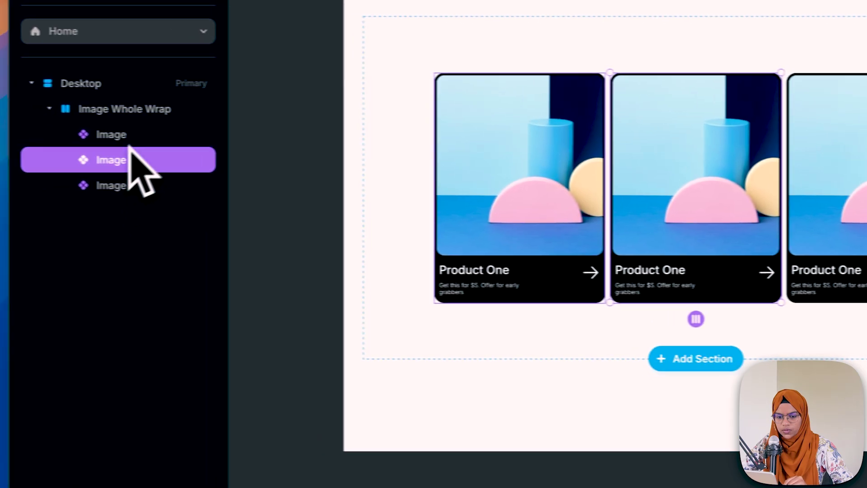
Step: Switch the first and third Image cards inside Image Whole Wrap to the Small variant
left_click(154, 135)
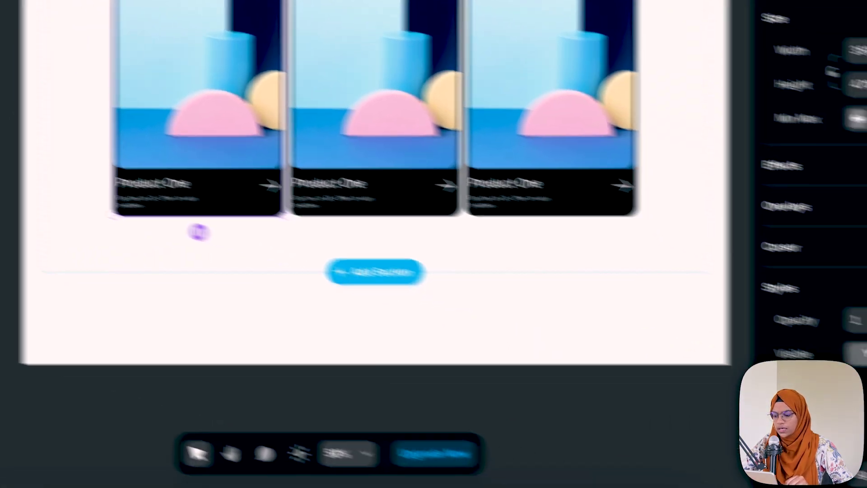
left_click(750, 438)
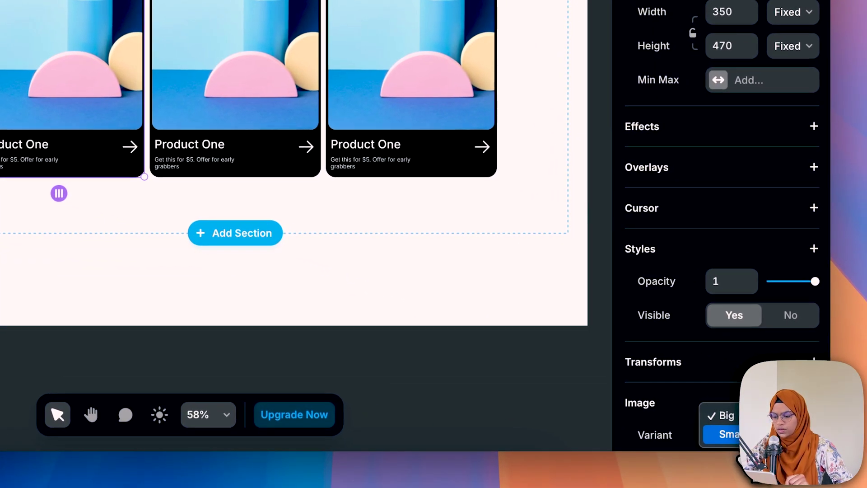
left_click(748, 436)
left_click(138, 208)
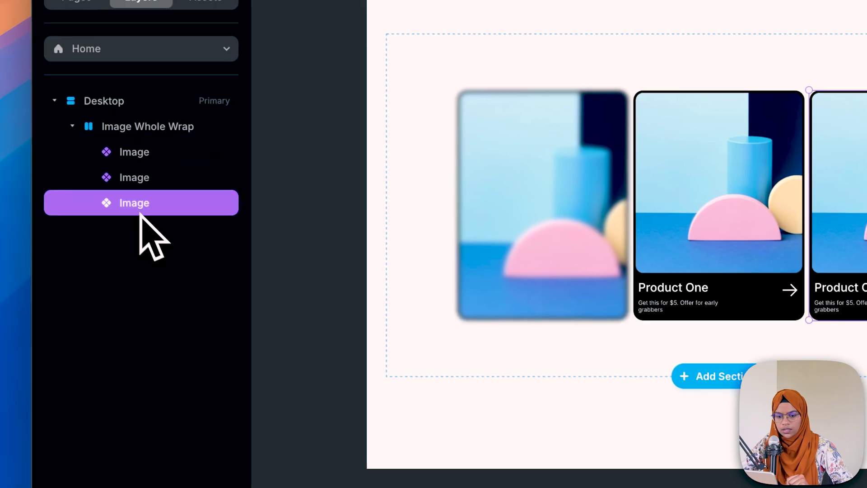
left_click(741, 438)
left_click(736, 437)
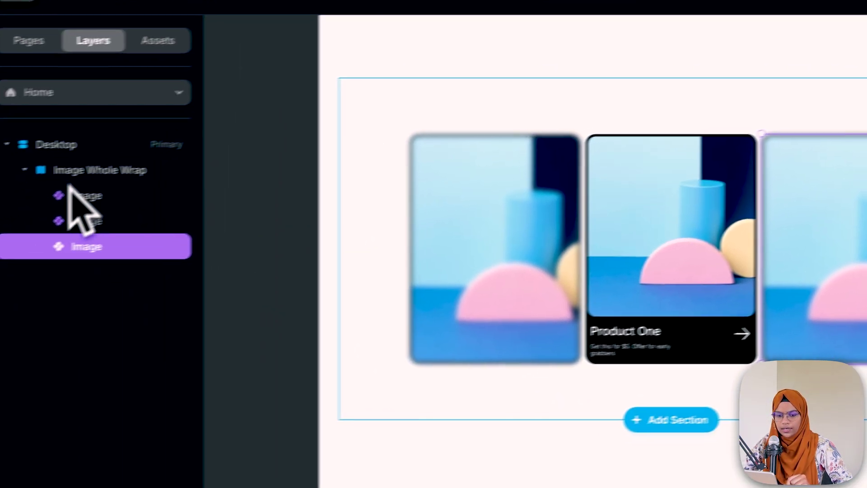
Step: Widen the gap between the cards in the Image Whole Wrap stack to slightly more than 75
left_click(118, 163)
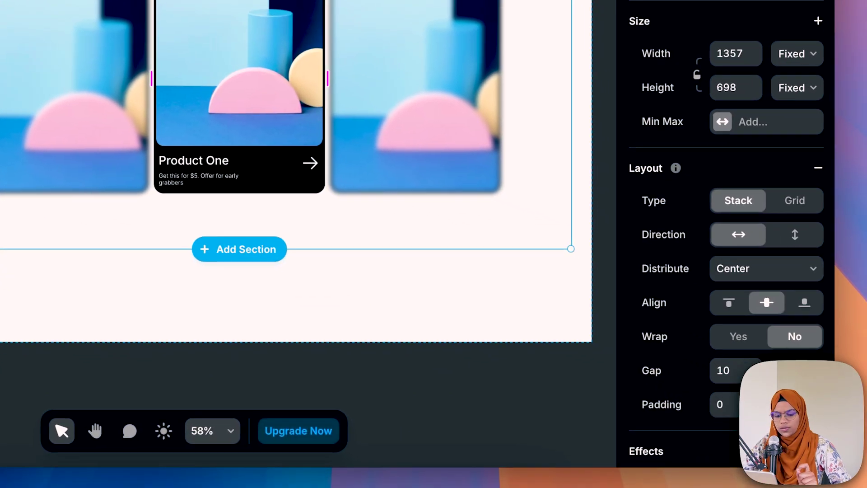
left_click_drag(775, 369, 804, 369)
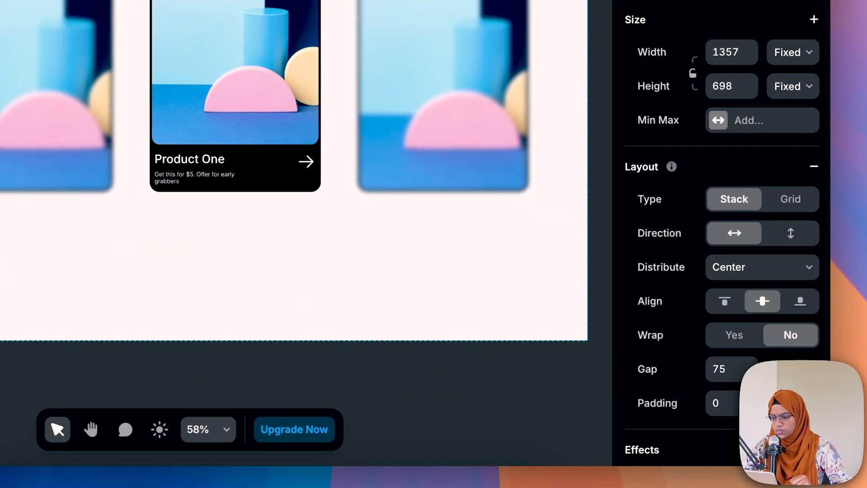
left_click_drag(804, 369, 806, 369)
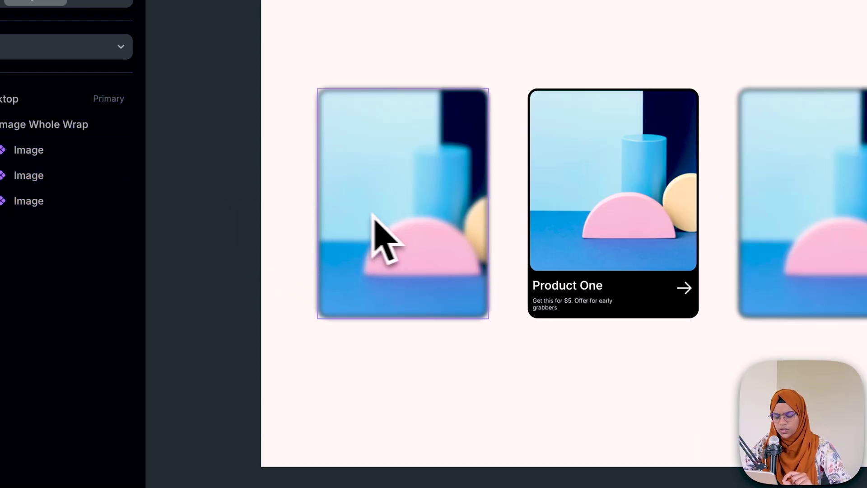
Step: Set both the width and height of the first blurred card to Fit Content
left_click(392, 235)
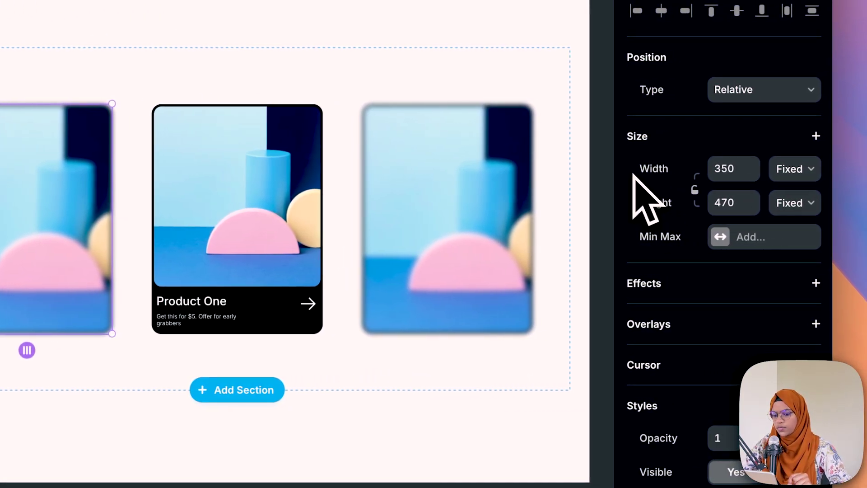
left_click(789, 178)
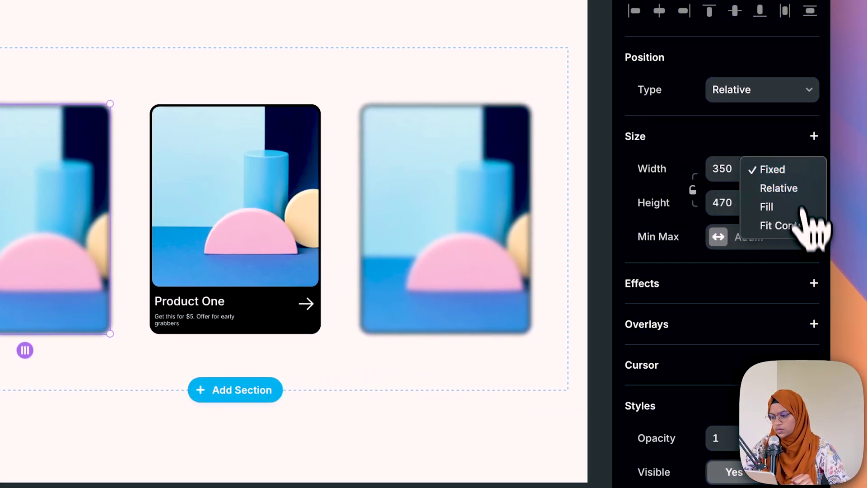
left_click(786, 226)
left_click(796, 206)
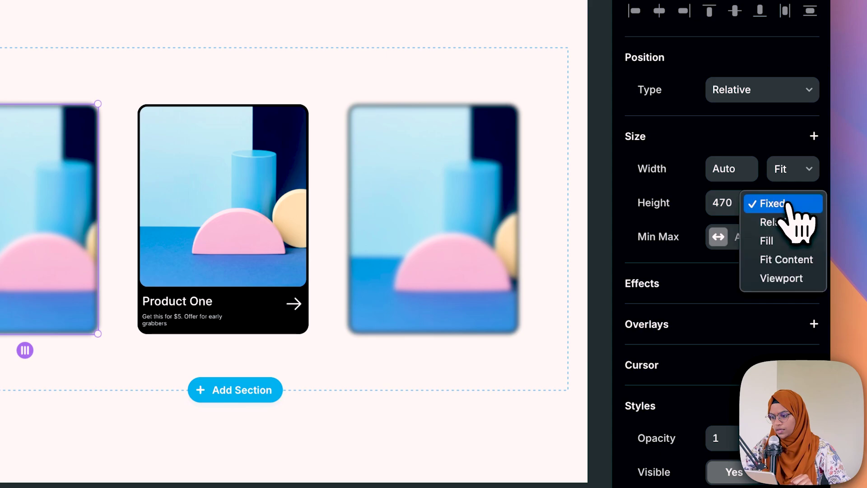
left_click(806, 258)
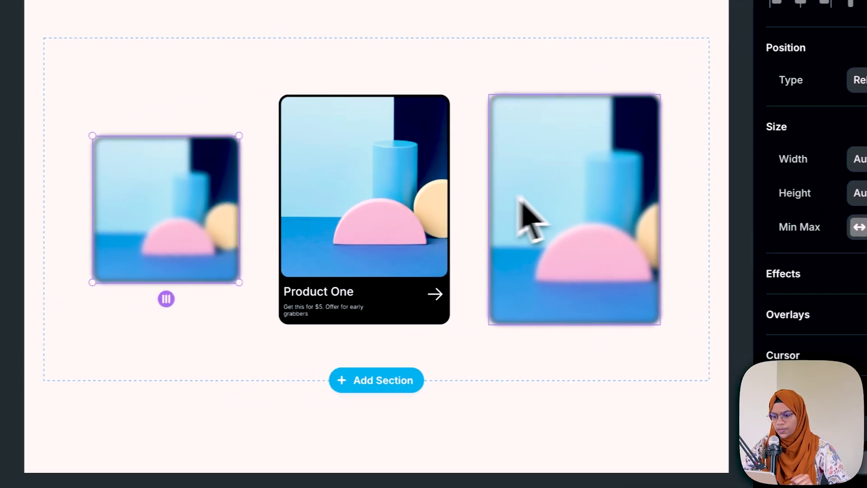
Step: Set both the width and height of the third blurred card to Fit Content
left_click(501, 221)
left_click(836, 165)
left_click(797, 240)
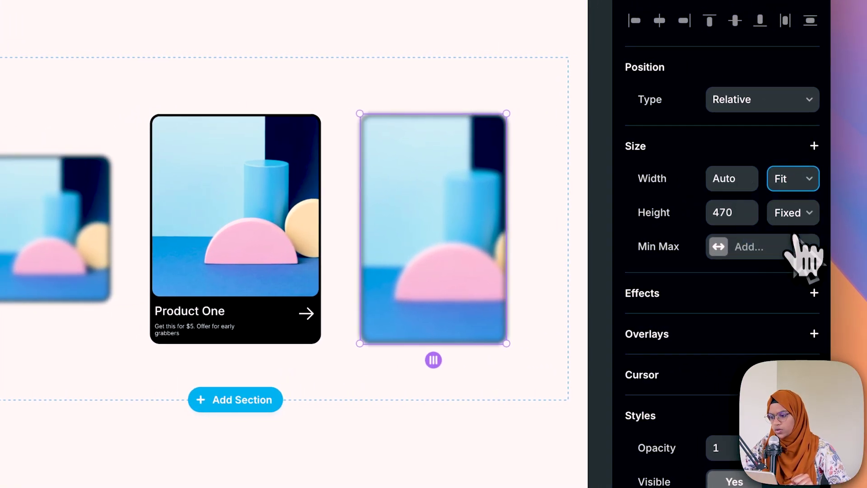
left_click(793, 213)
left_click(798, 269)
left_click(285, 289)
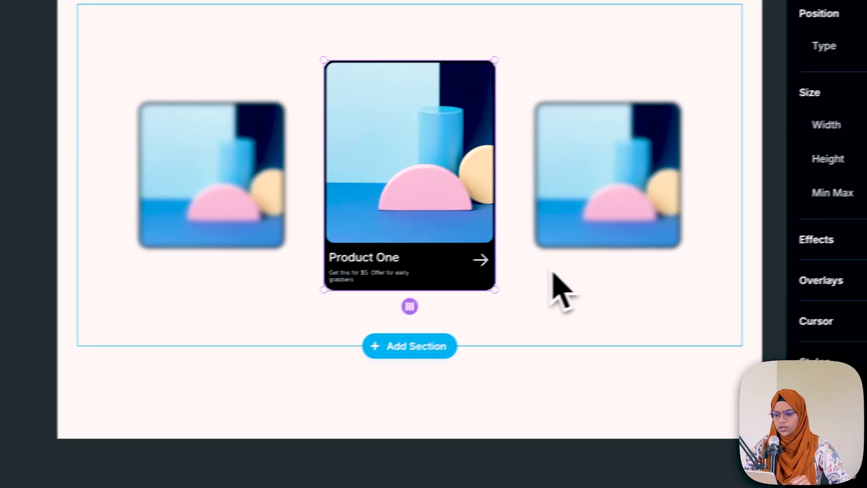
left_click(379, 327)
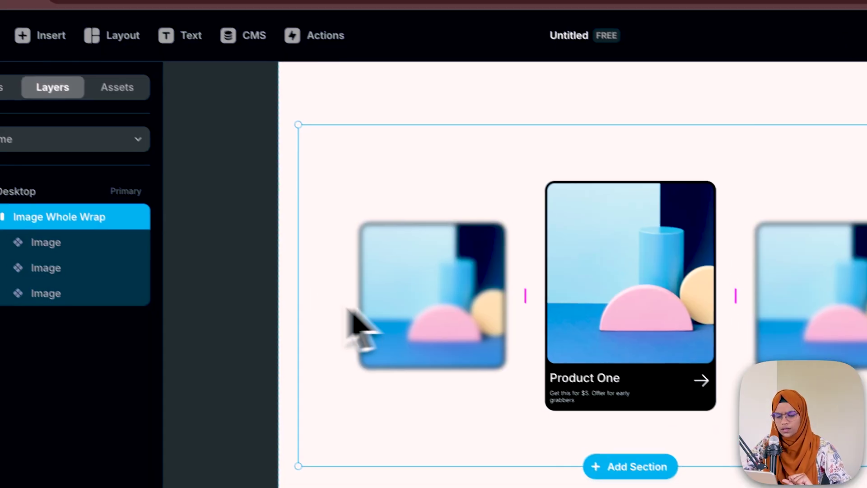
left_click(72, 190)
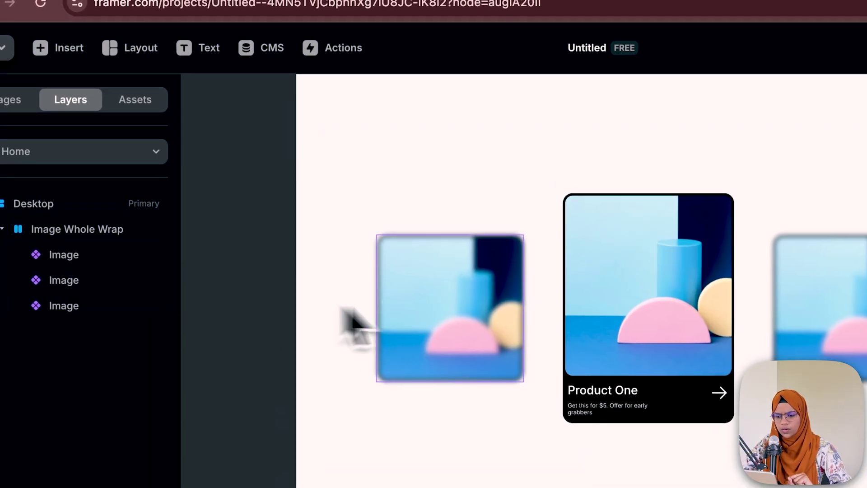
Step: Add a Rotate transform to the first blurred card and tilt it about 7° counterclockwise
left_click(490, 312)
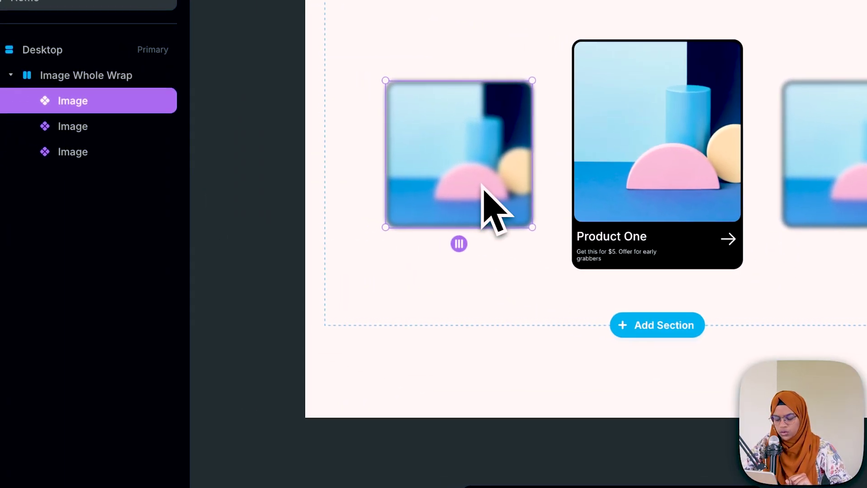
scroll(745, 379, "down", 3)
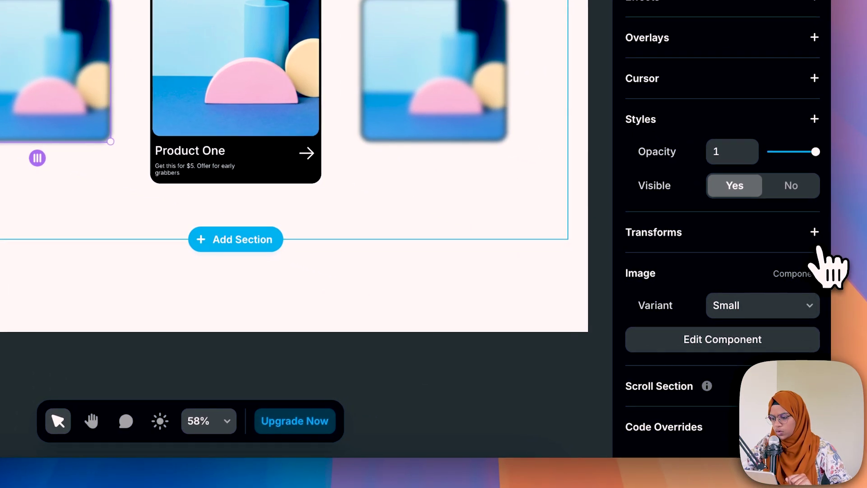
left_click(815, 233)
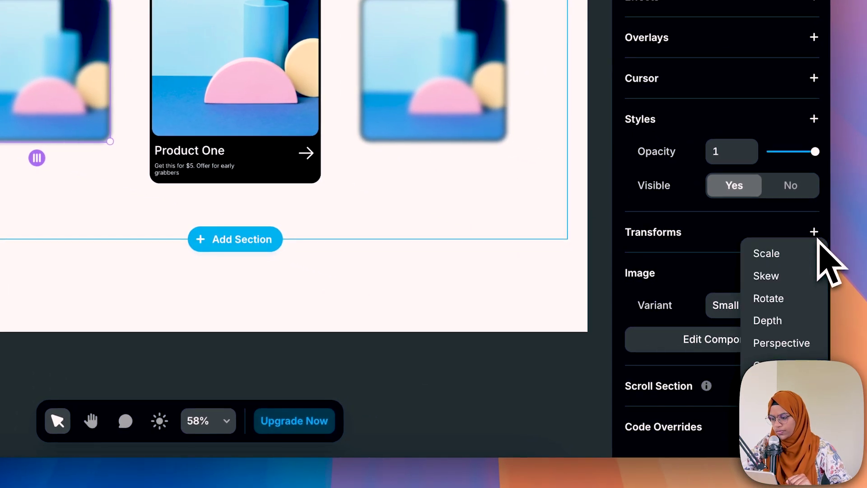
left_click(789, 298)
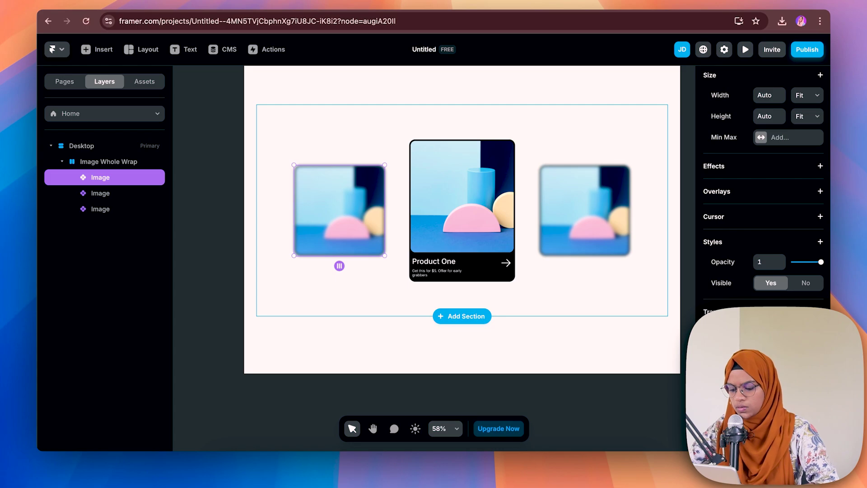
key("Return")
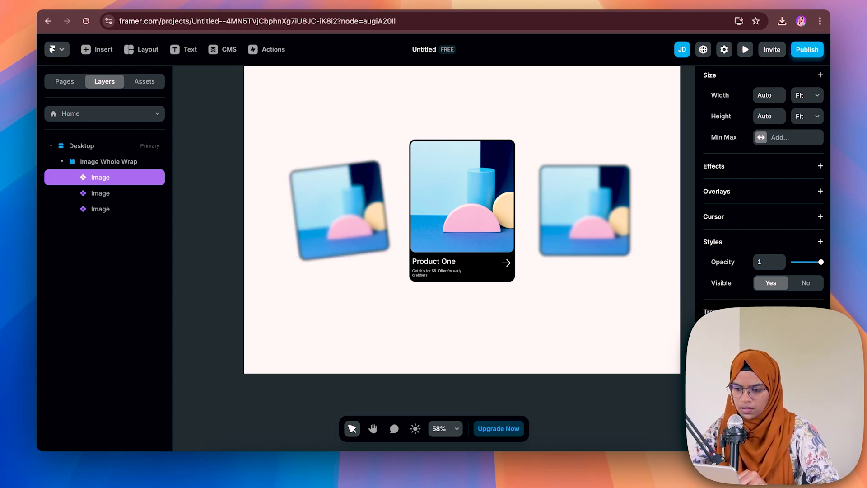
Step: Add a Rotate transform to the third blurred card and set its rotation to 7°
left_click(592, 217)
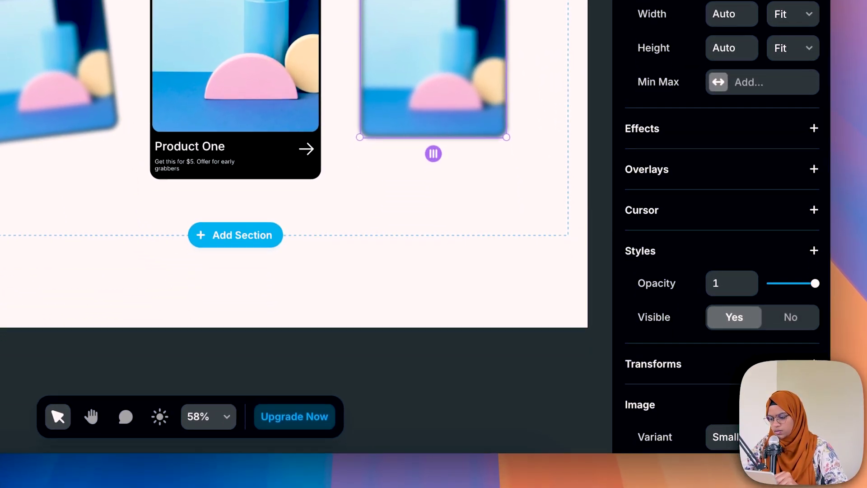
left_click(815, 364)
left_click(784, 319)
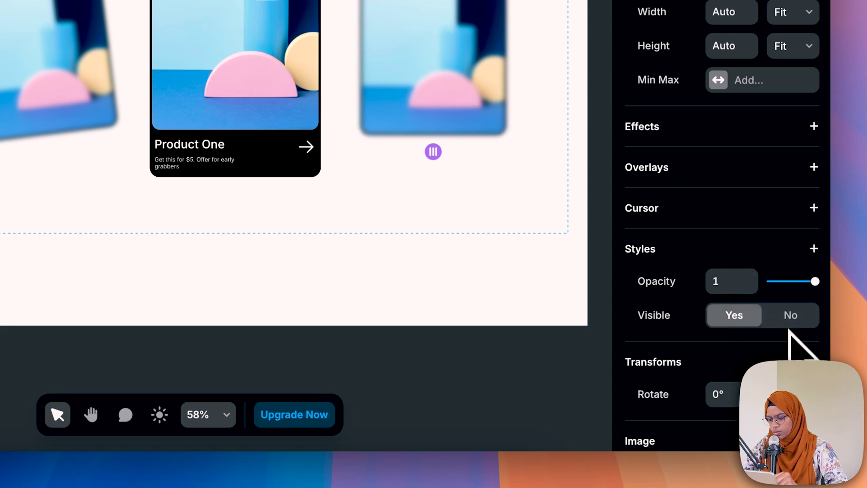
left_click_drag(723, 415, 727, 402)
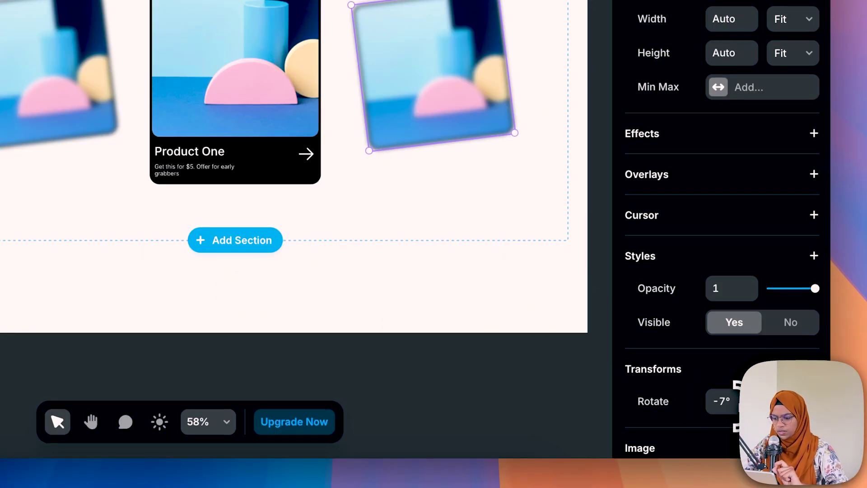
type("7")
key("Return")
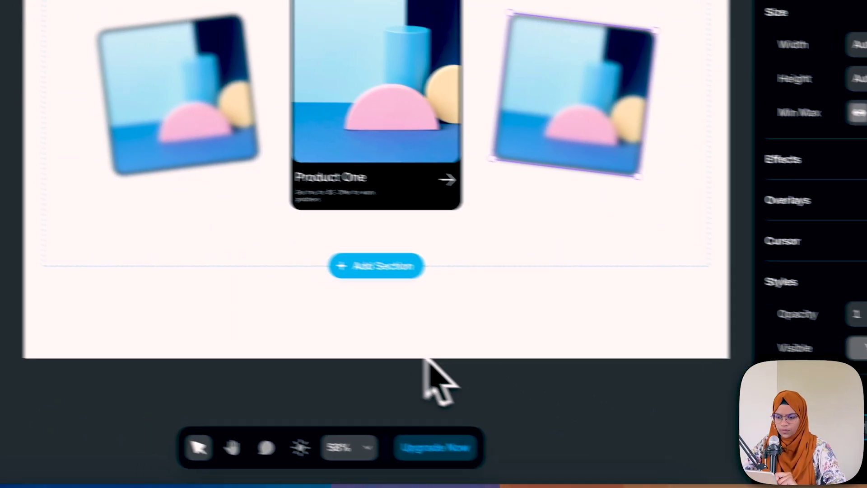
left_click(304, 318)
left_click(209, 227)
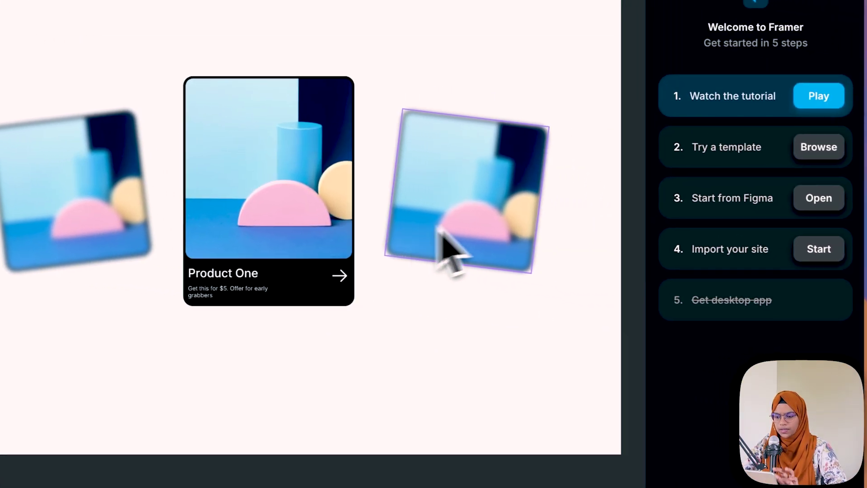
left_click(570, 221)
Step: Open the Image component for editing and create an Image variable for the fill of the Big variant's picture
left_click(194, 201)
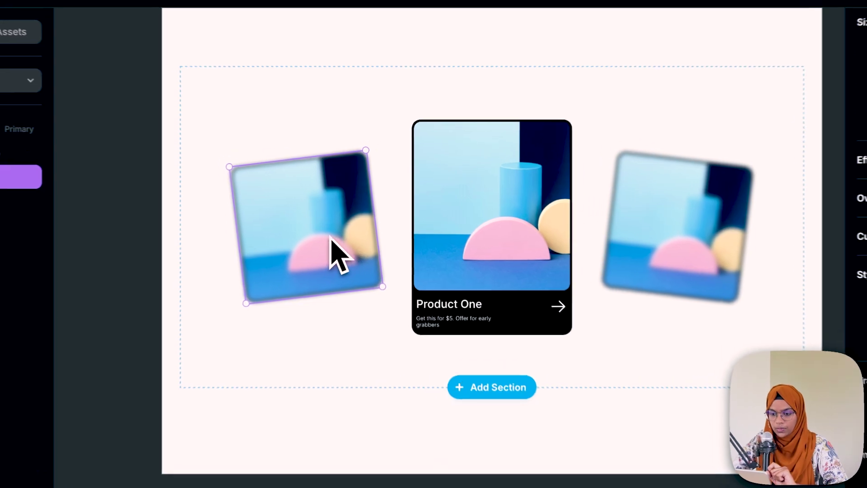
double_click(356, 217)
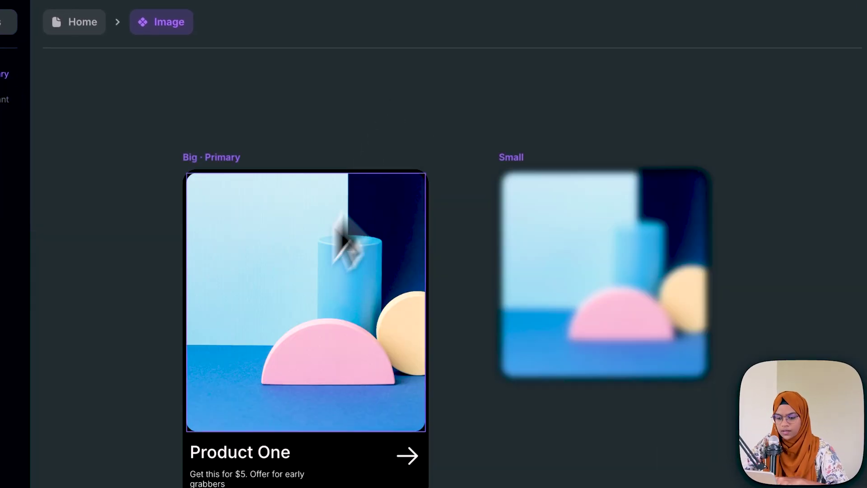
left_click(311, 282)
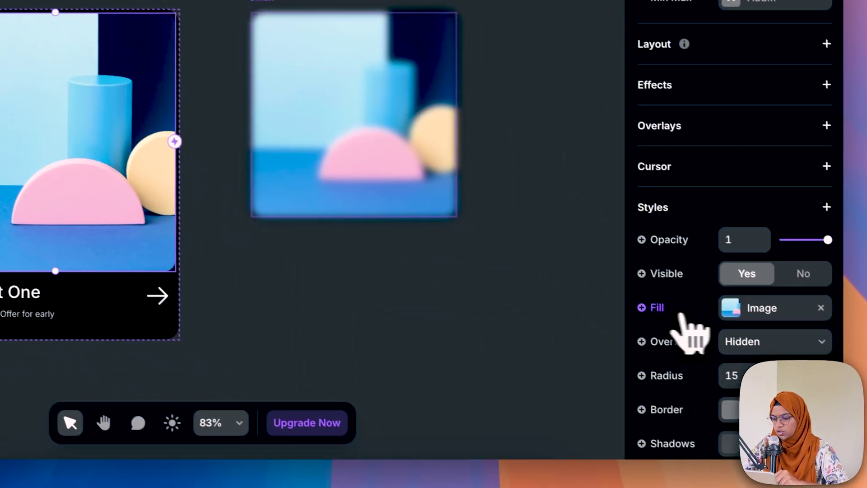
left_click(660, 308)
mouse_move(660, 320)
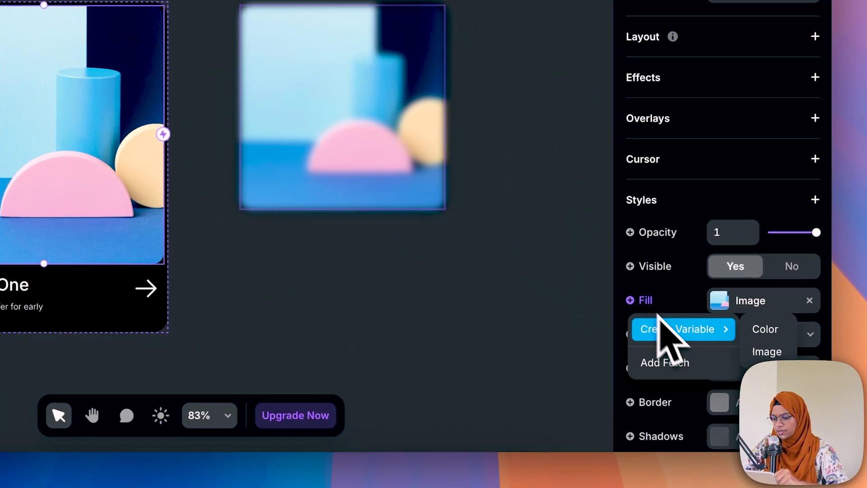
left_click(787, 350)
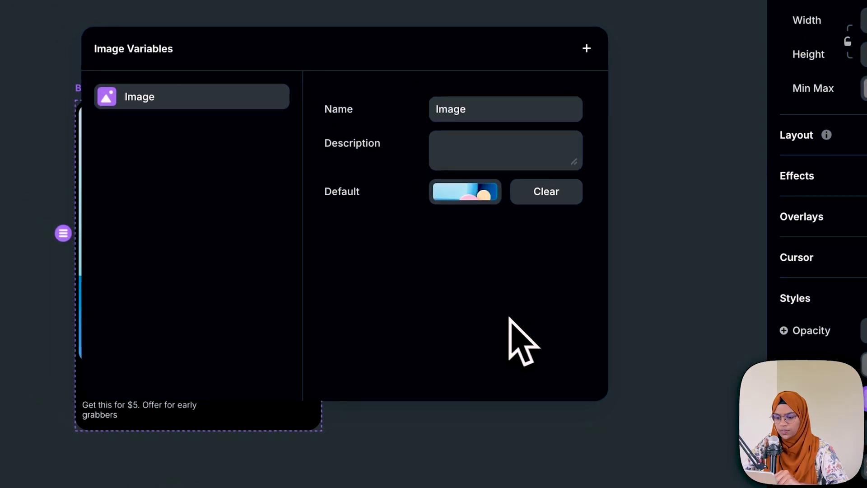
key("Escape")
Step: Create a plain text variable named Title for the content of the "Product One" text in the Big variant
left_click(130, 383)
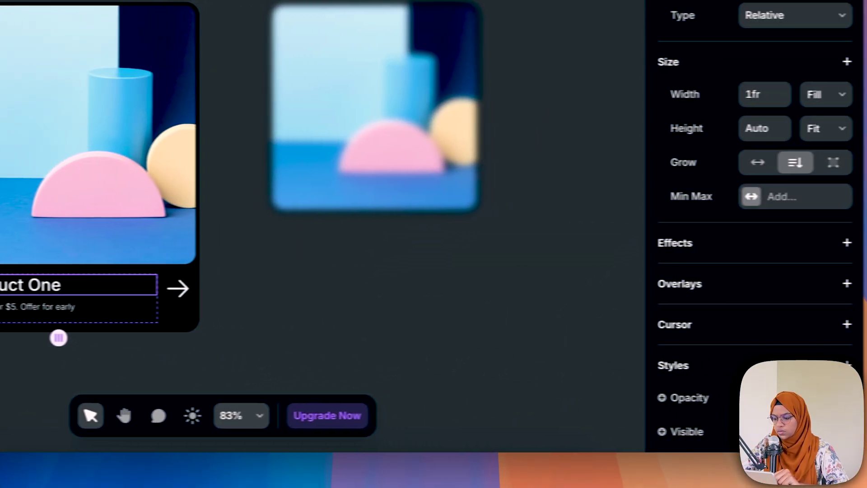
scroll(711, 294, "down", 10)
left_click(692, 127)
mouse_move(707, 165)
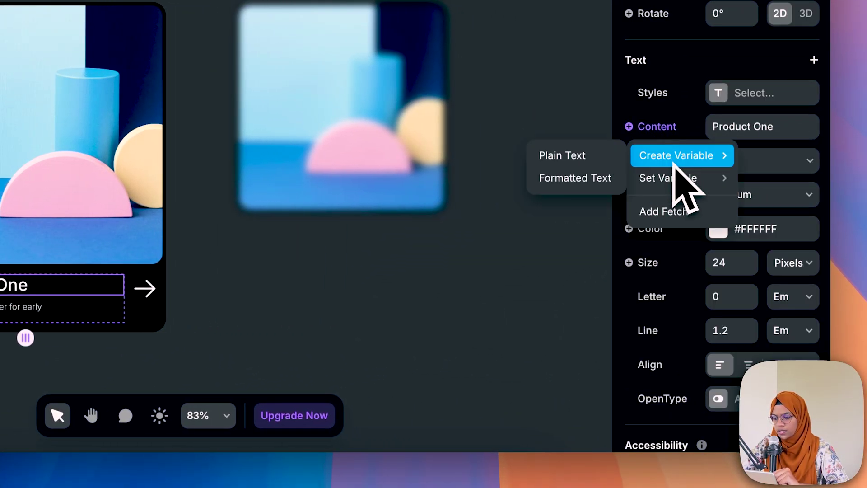
left_click(583, 158)
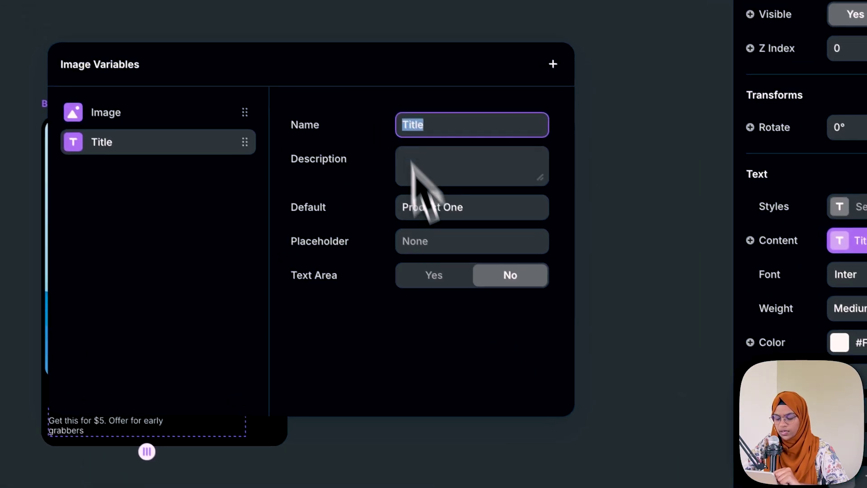
left_click(370, 251)
Step: Create a plain text variable named Content for the small offer text beneath the title in the Big variant
left_click(536, 258)
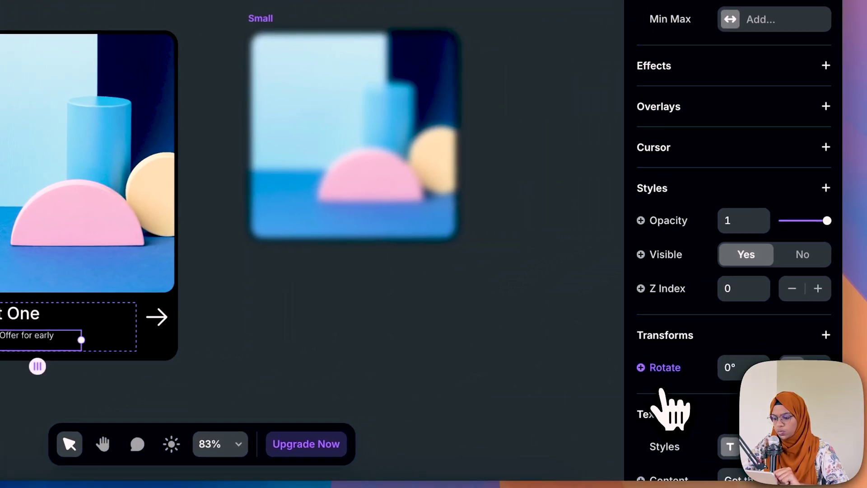
left_click(667, 370)
mouse_move(683, 401)
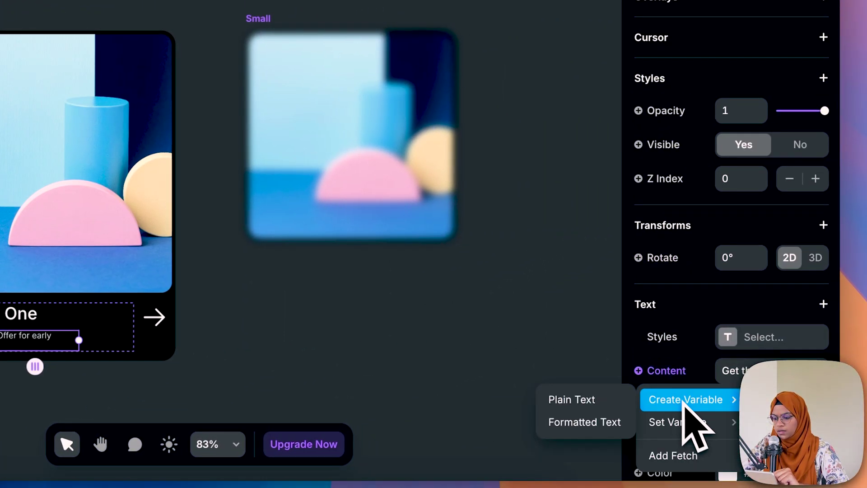
left_click(559, 407)
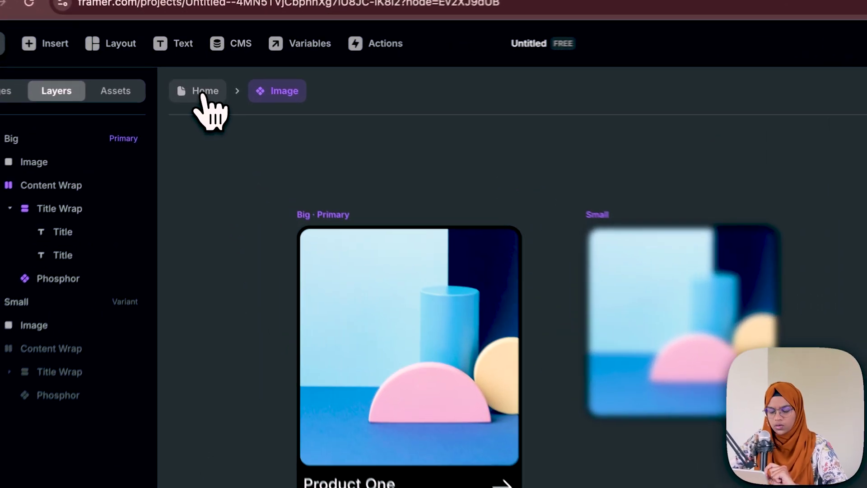
Step: On the Home page, replace the two blurred cards' pictures with front-view-summer-concept-with-copy-space.jpg and minimal-beauty-products-composition.jpg
left_click(205, 81)
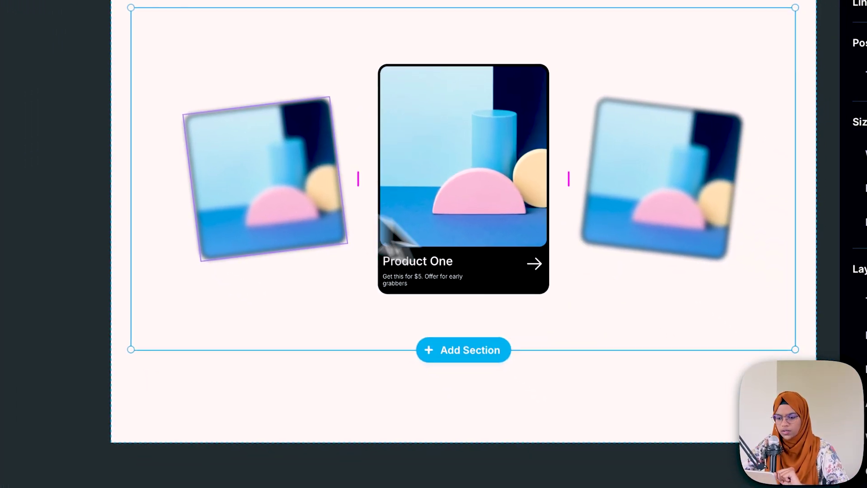
left_click(318, 190)
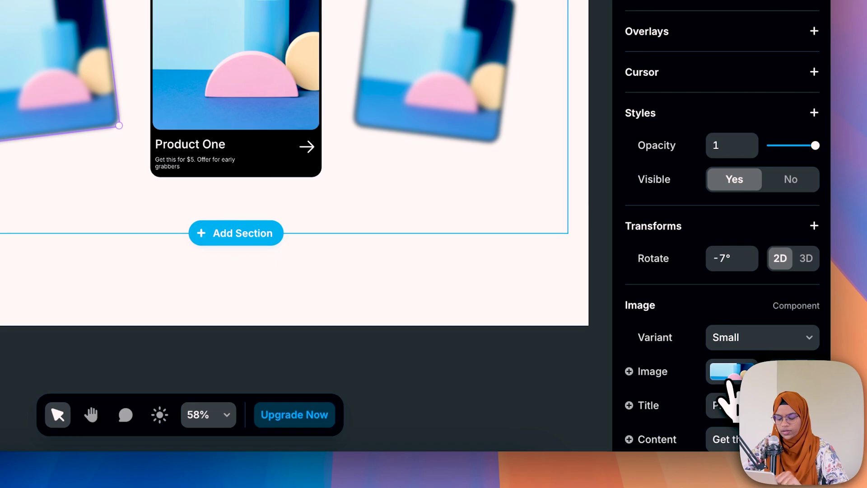
left_click(728, 380)
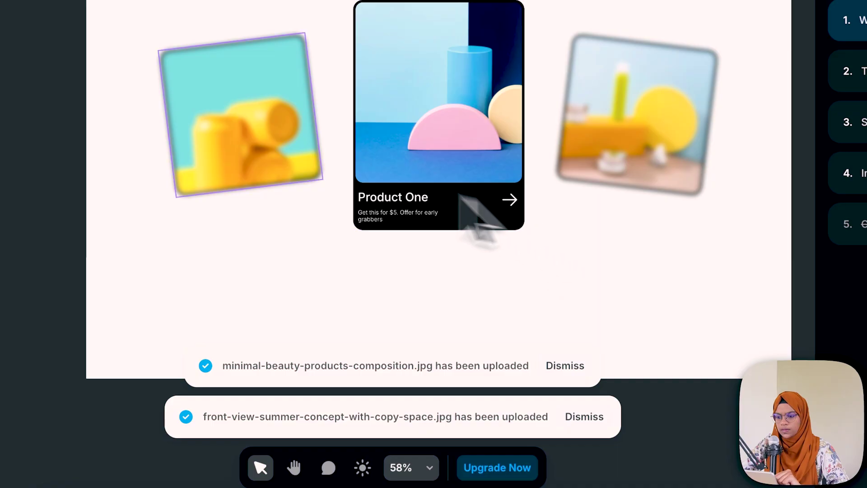
left_click(565, 182)
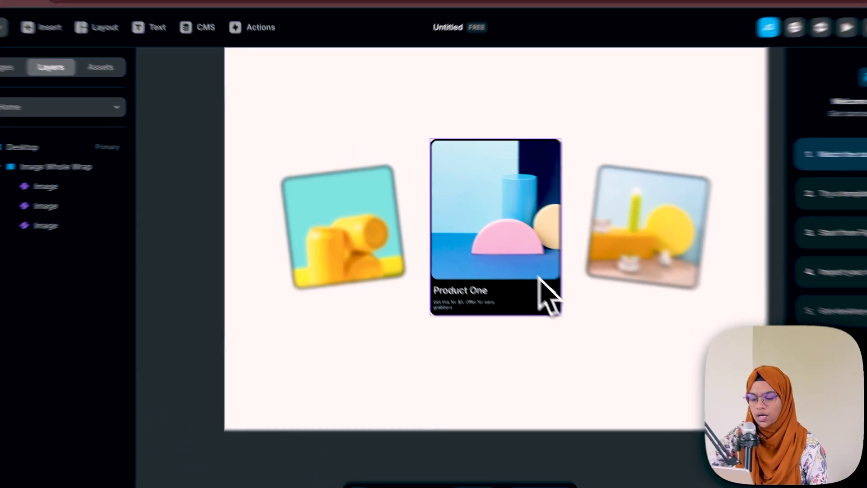
Step: Give the Image component's Big variant an outside box shadow with X -1, Y 5, blur 21 and spread 10, using the light interface theme
double_click(499, 258)
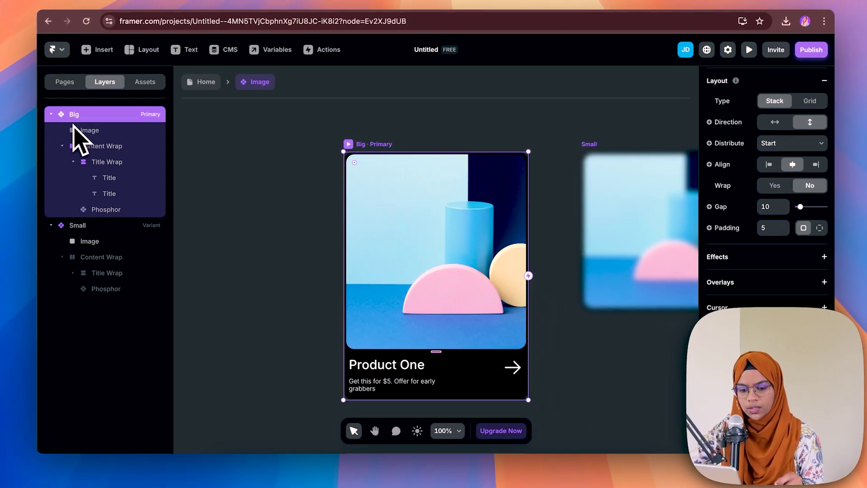
scroll(813, 271, "down", 3)
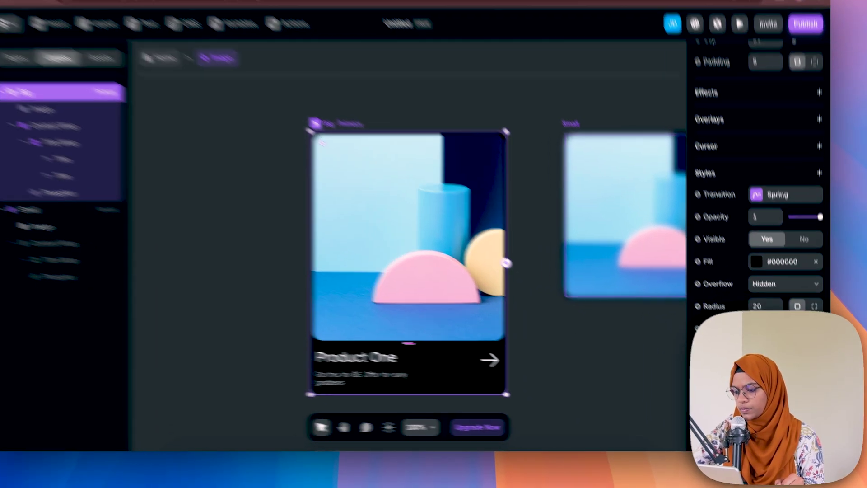
left_click(773, 375)
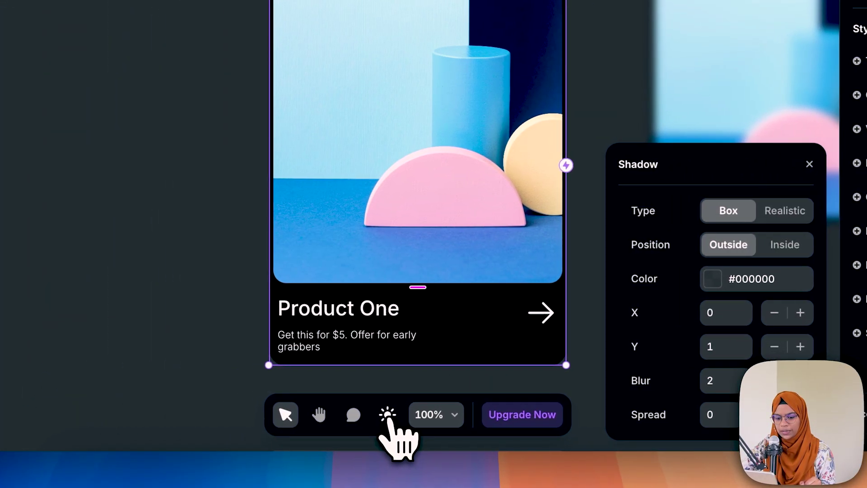
left_click(387, 416)
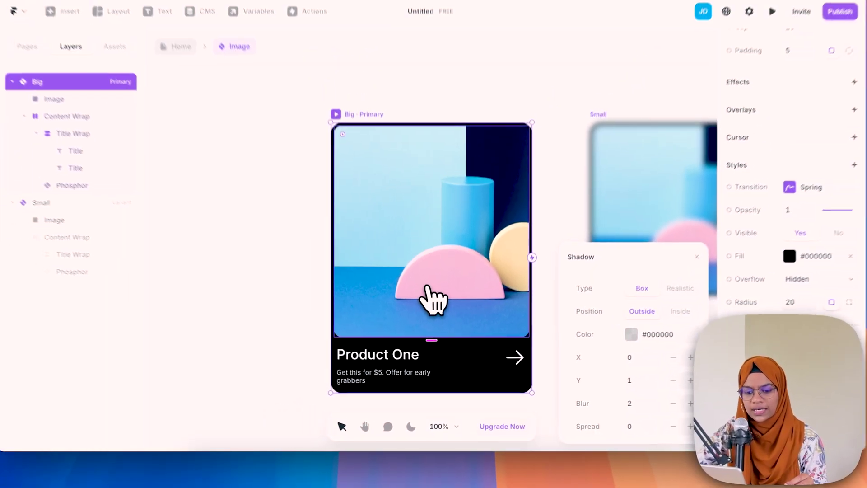
left_click_drag(618, 362, 658, 380)
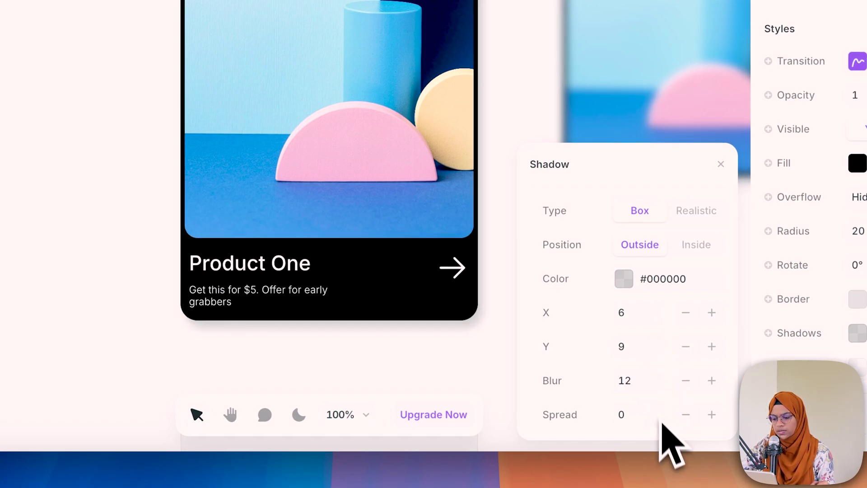
left_click_drag(655, 419, 658, 417)
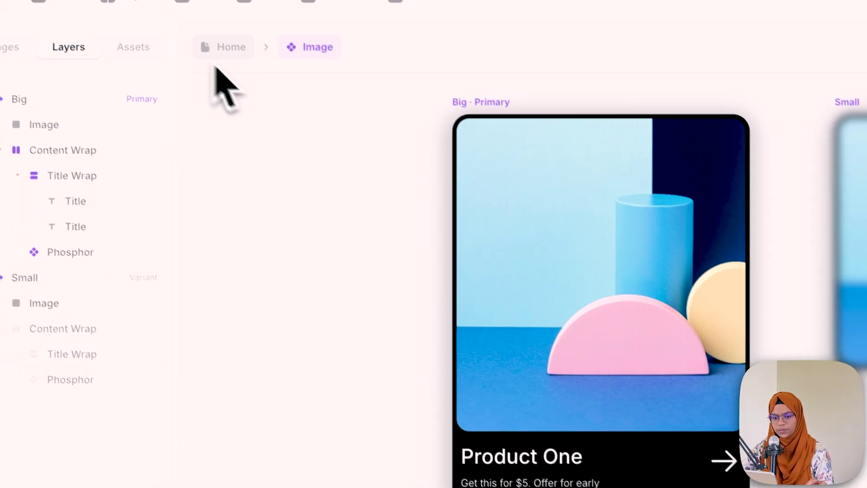
Step: Check the card on the Home page, reopen its component, and adjust the opacity of the Big variant's shadow color
left_click(227, 69)
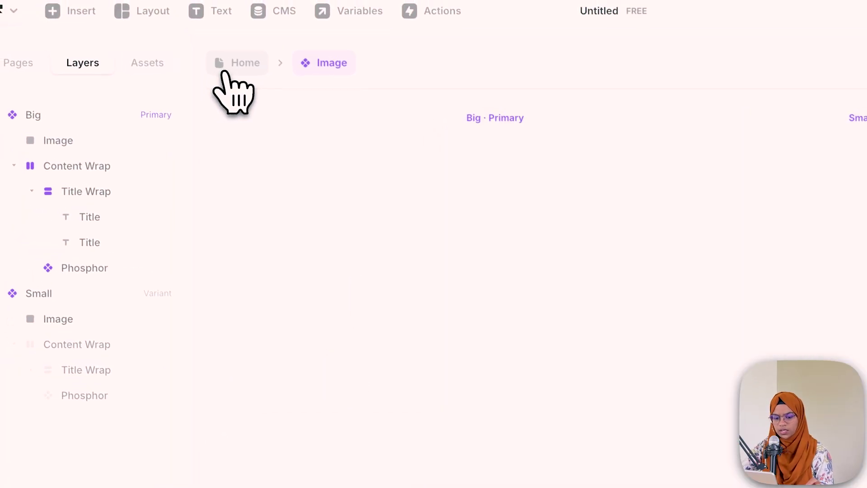
double_click(355, 172)
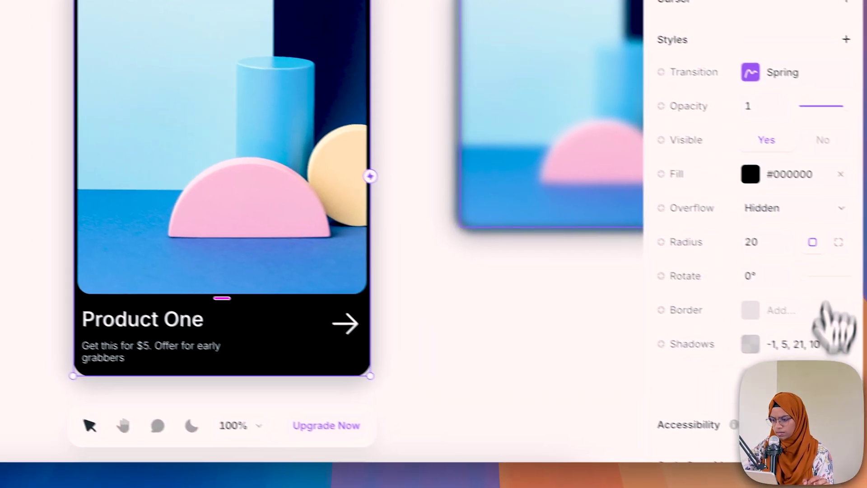
left_click(800, 344)
left_click(524, 291)
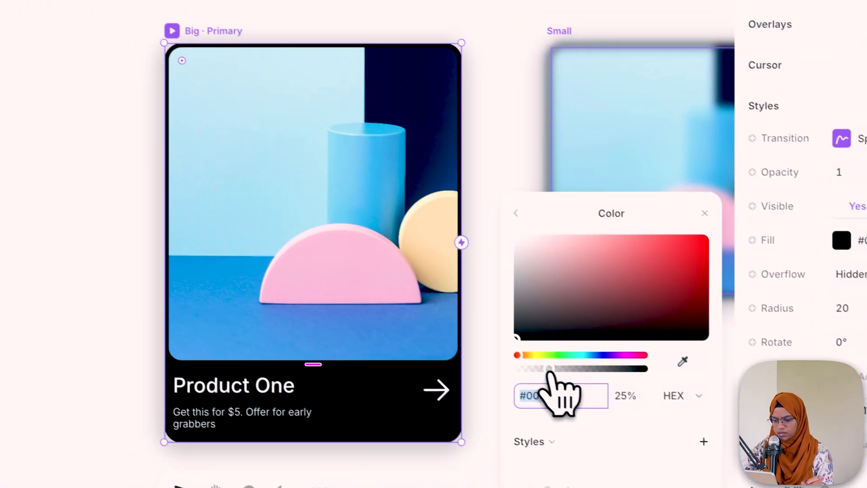
left_click_drag(447, 307, 443, 312)
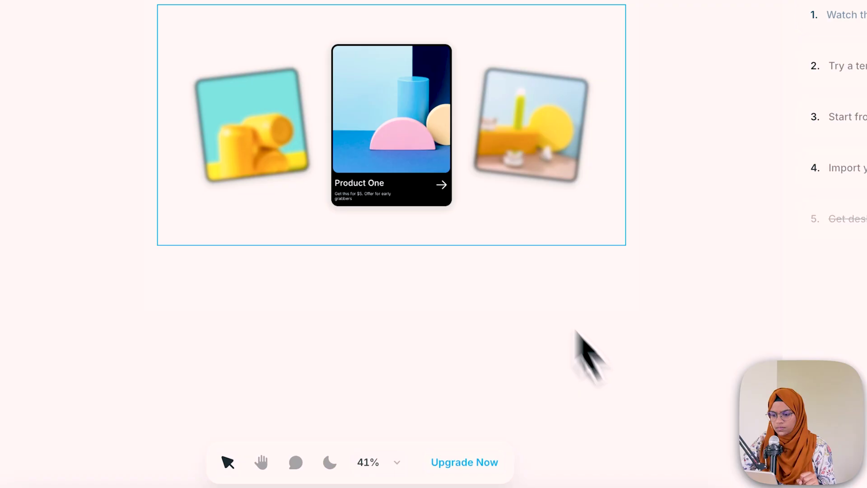
Step: Turn the Image Whole Wrap stack into a new component named Whole Image
left_click(509, 237)
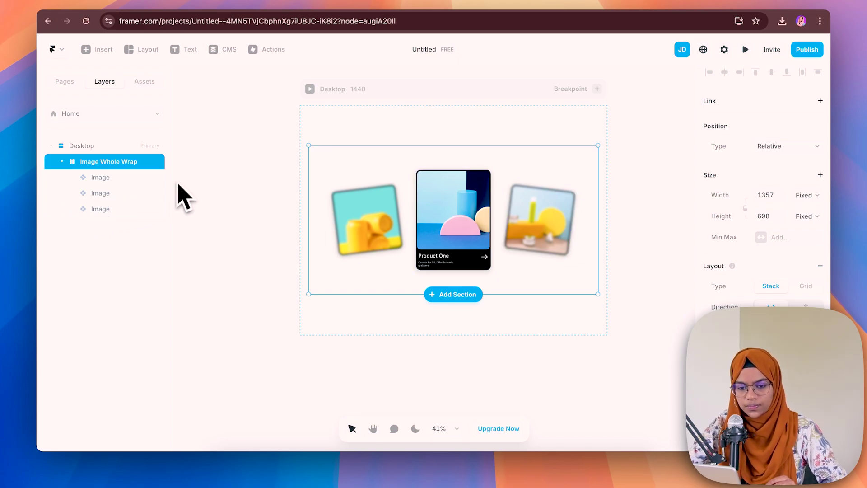
right_click(142, 163)
left_click(174, 162)
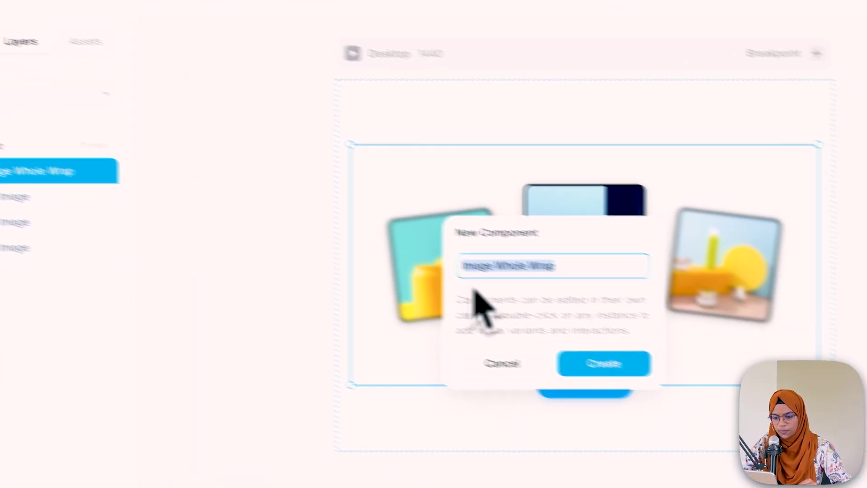
type("Whole ")
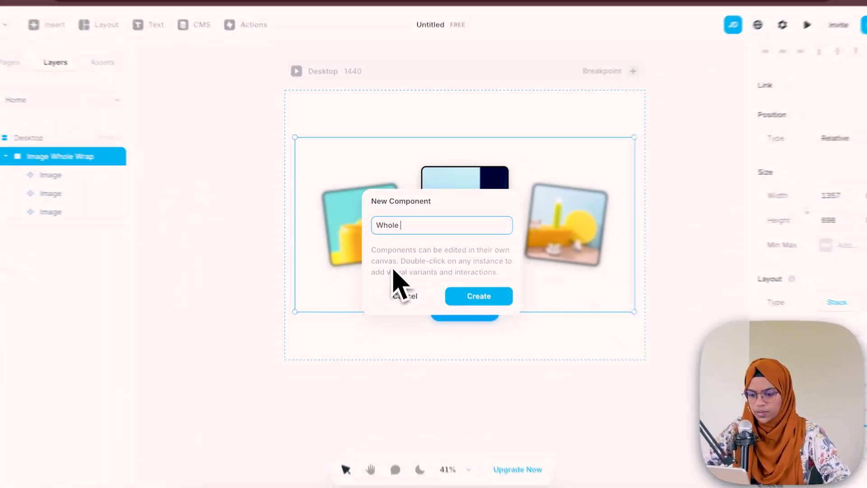
type("Image")
key("Return")
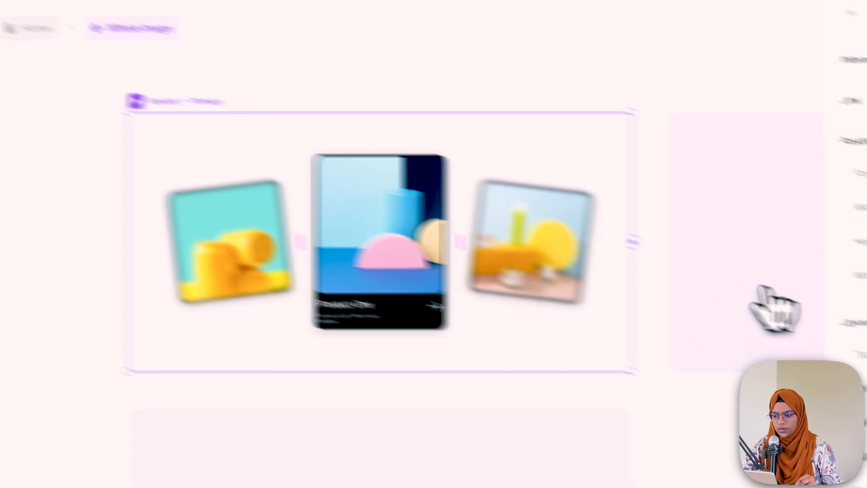
Step: Add two more variants to the Whole Image component and stack them vertically below Variant 1
left_click(767, 287)
scroll(409, 263, "down", 5)
left_click_drag(462, 231, 342, 325)
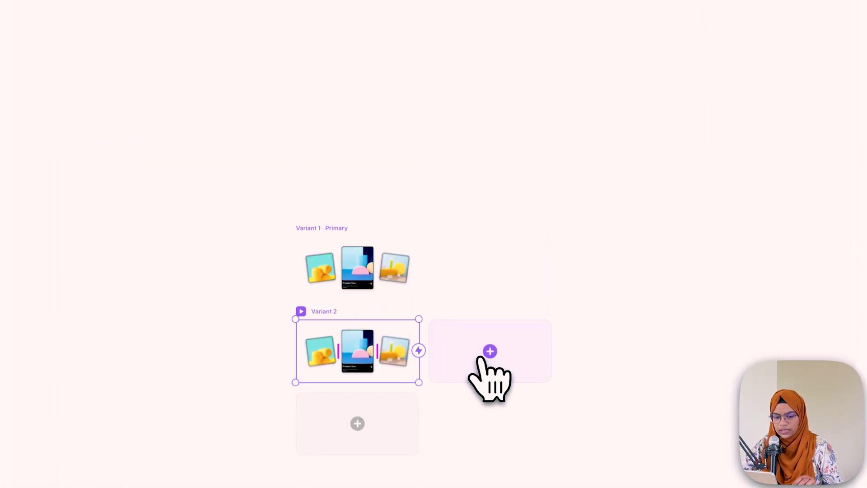
left_click(481, 357)
left_click_drag(408, 259, 280, 346)
left_click(437, 284)
left_click(328, 123)
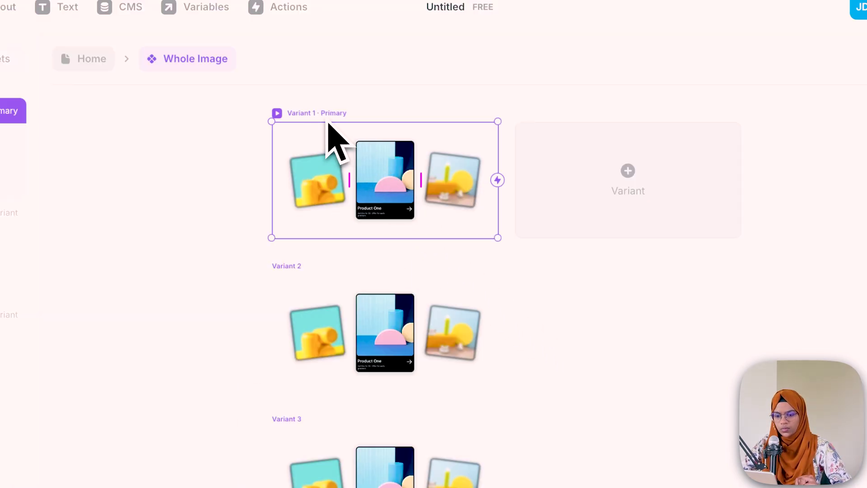
left_click(293, 289)
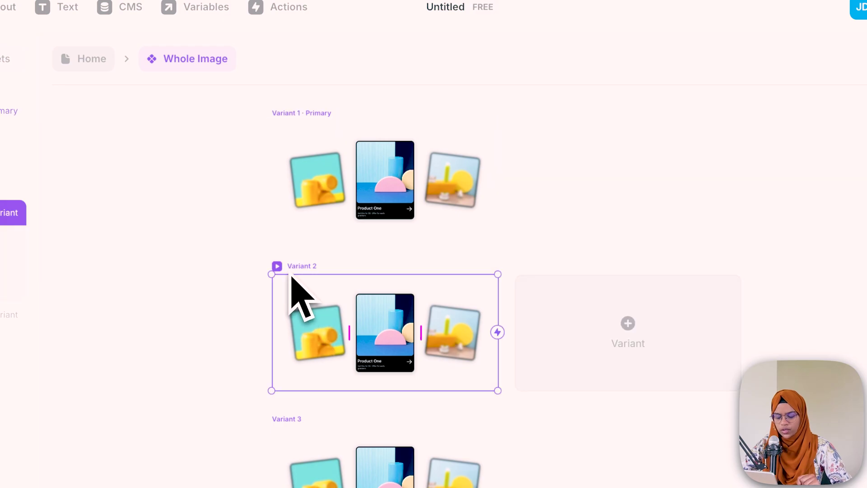
Step: Set the title of the middle card in Variant 1 to "Product Two"
left_click(316, 202)
left_click(392, 243)
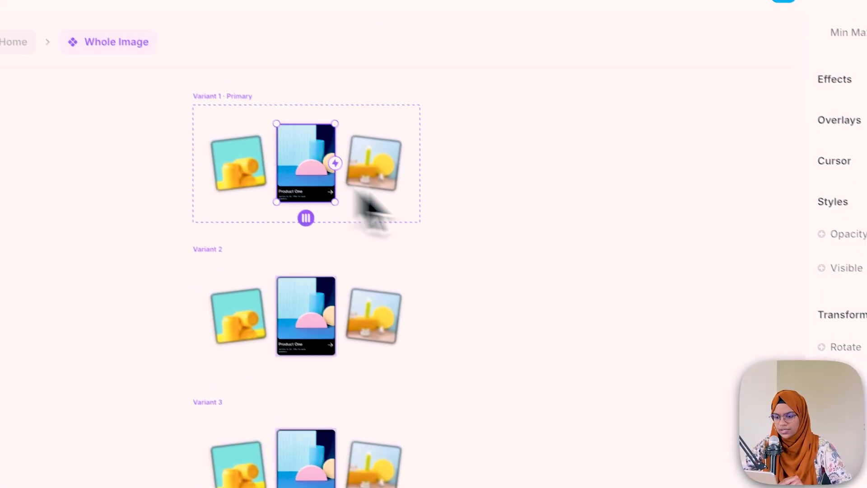
left_click(788, 343)
left_click(790, 342)
key("BackSpace")
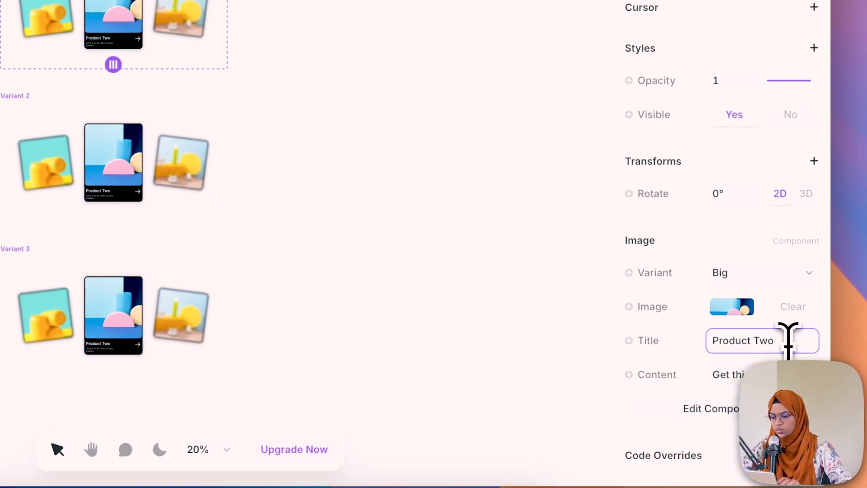
left_click(445, 341)
Step: Set the title of the third card in Variant 1 to "Product Three"
left_click(197, 23)
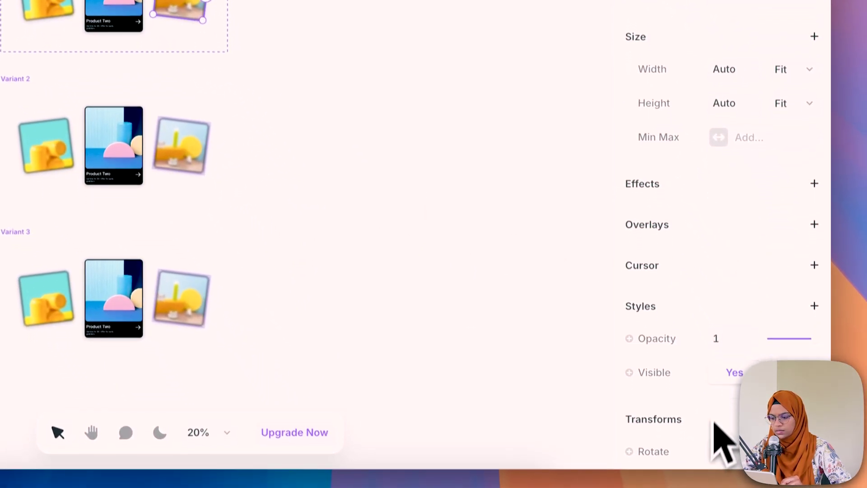
scroll(750, 460, "down", 5)
left_click(786, 347)
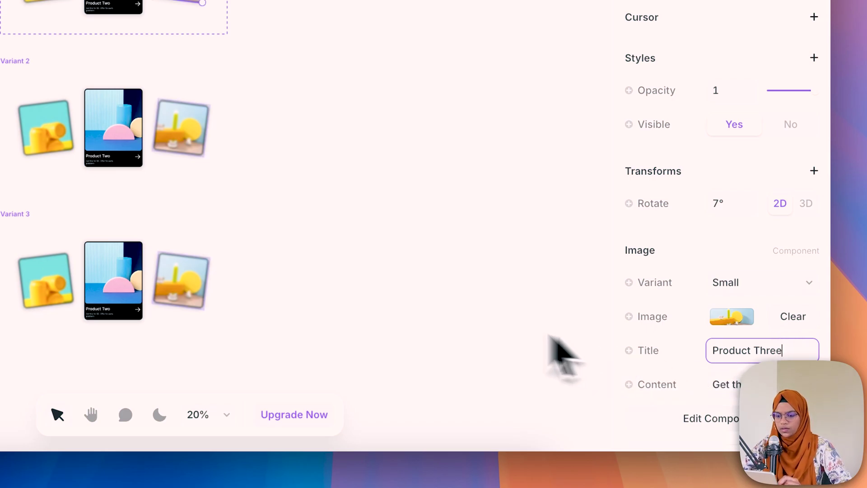
left_click(408, 111)
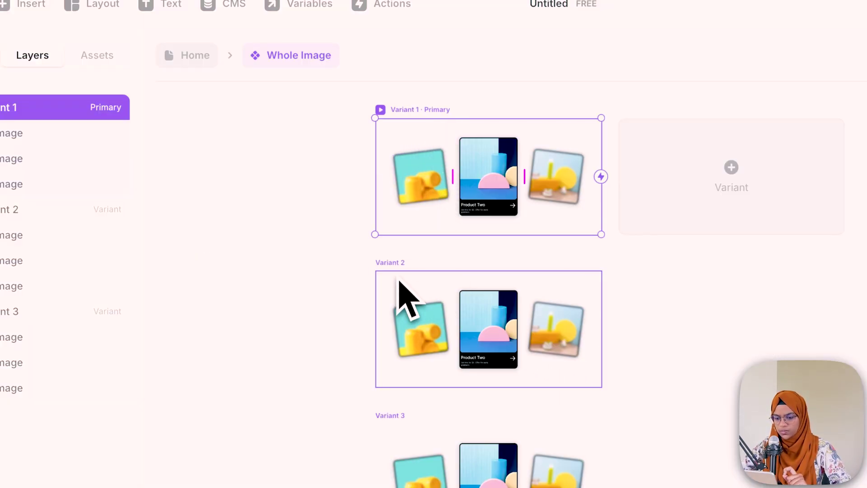
Step: In Variant 2, switch the first card to the Big variant and set its rotation to 0°
left_click(414, 298)
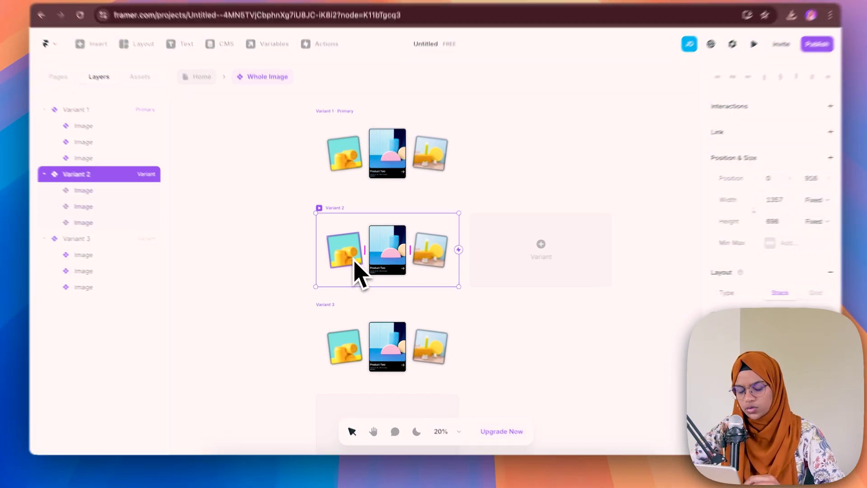
left_click(355, 261)
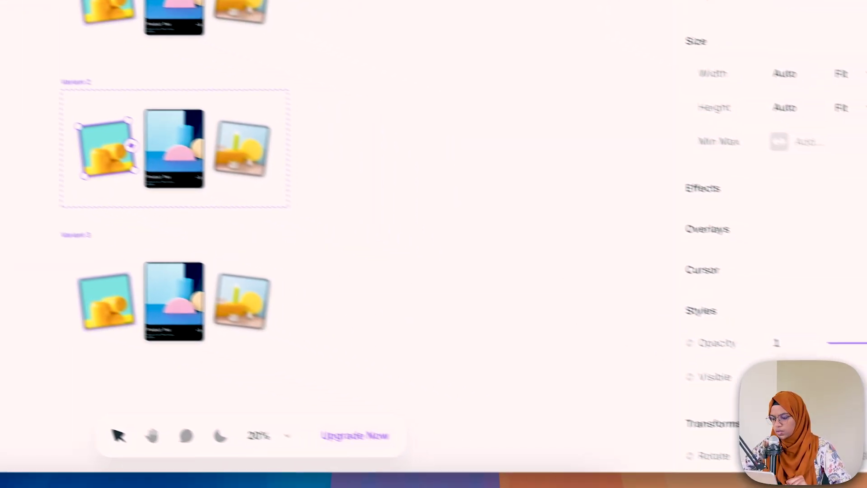
left_click(746, 248)
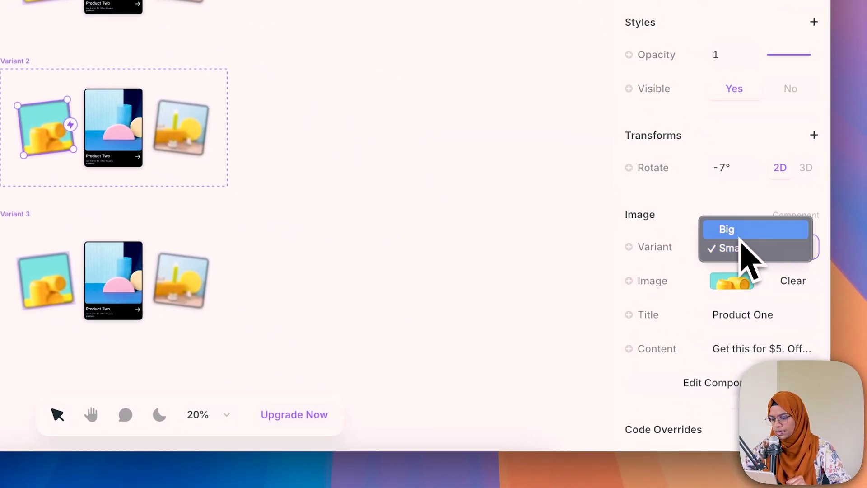
left_click(743, 231)
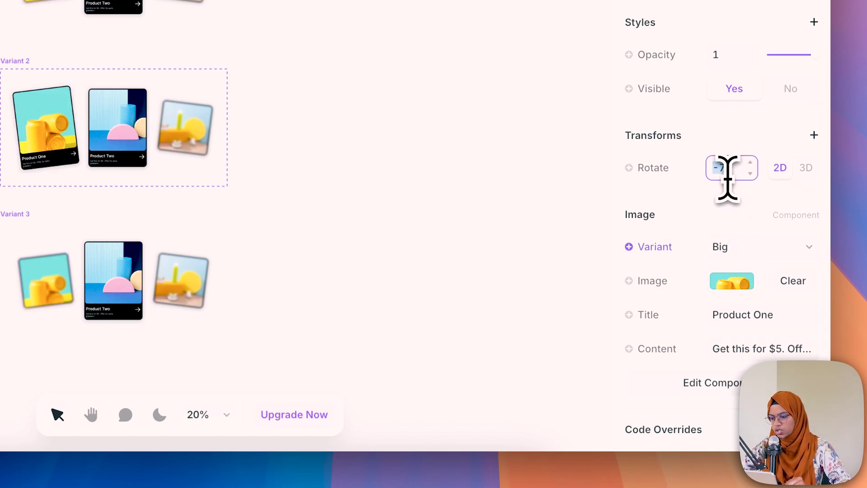
type("0")
key("Return")
Step: Switch the middle card of Variant 2 to the Small variant and tilt it clockwise like the third card
left_click(134, 141)
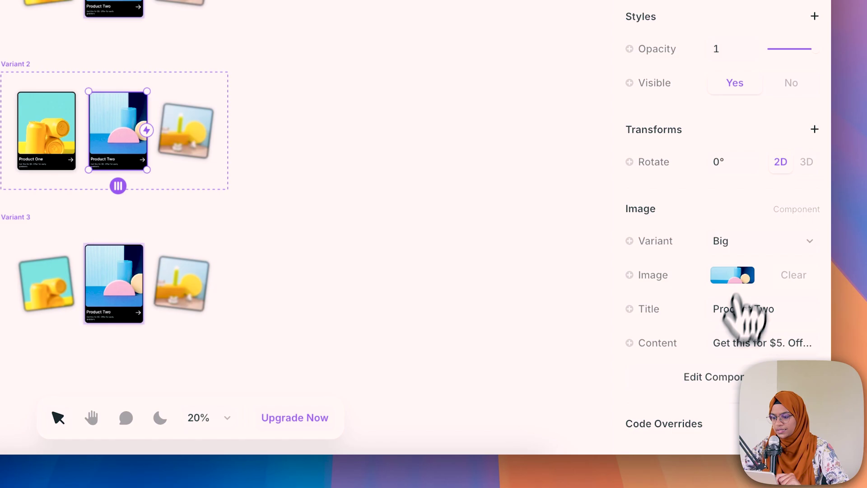
left_click(748, 243)
left_click(750, 261)
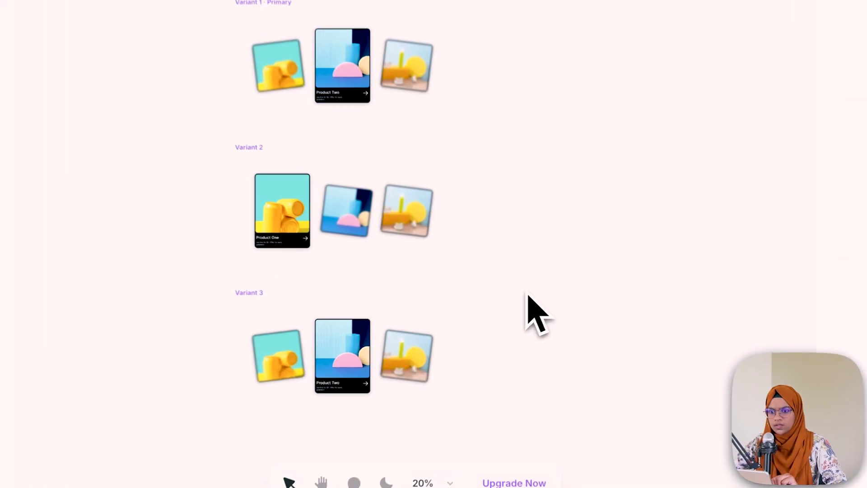
Step: In Variant 3, switch the third card to the Big variant and set its rotation to 0°
left_click(255, 141)
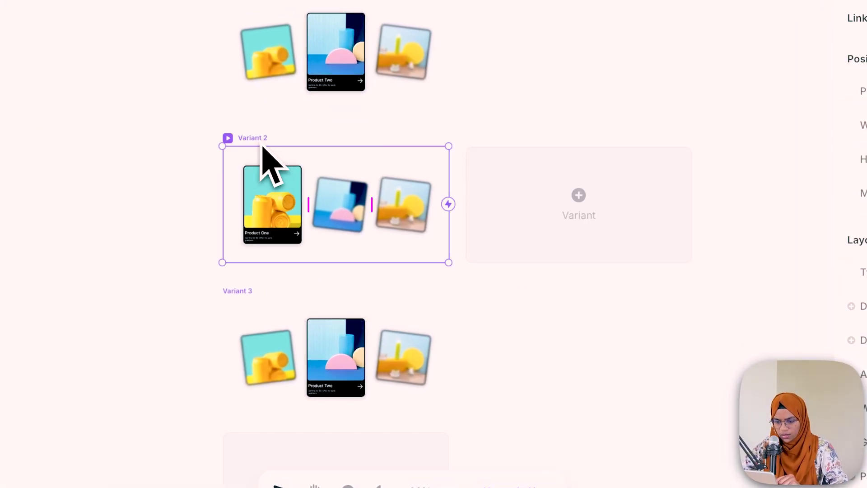
left_click(263, 322)
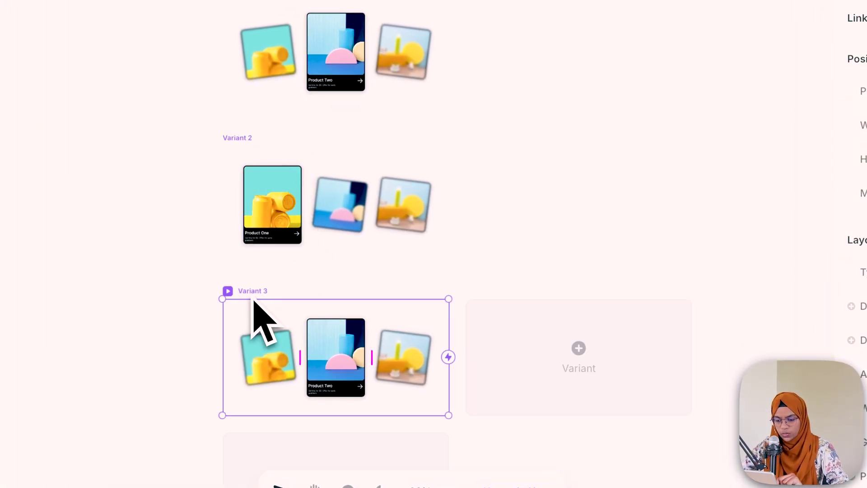
left_click(419, 368)
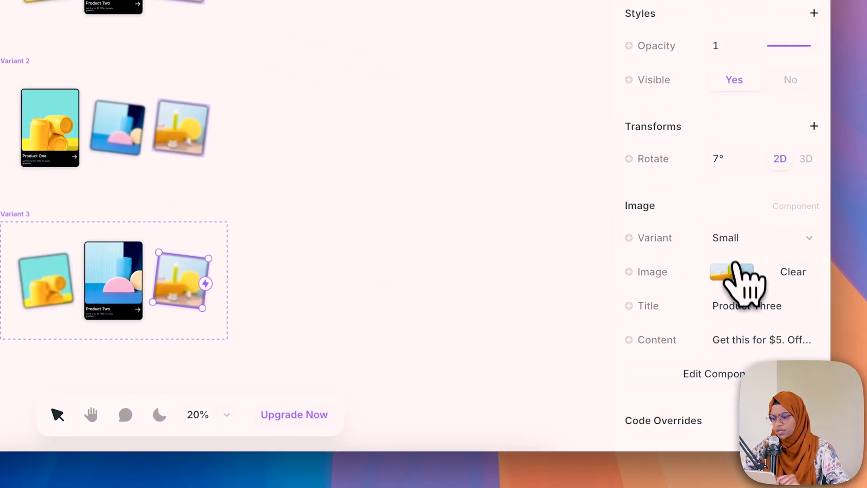
left_click(741, 238)
left_click(733, 221)
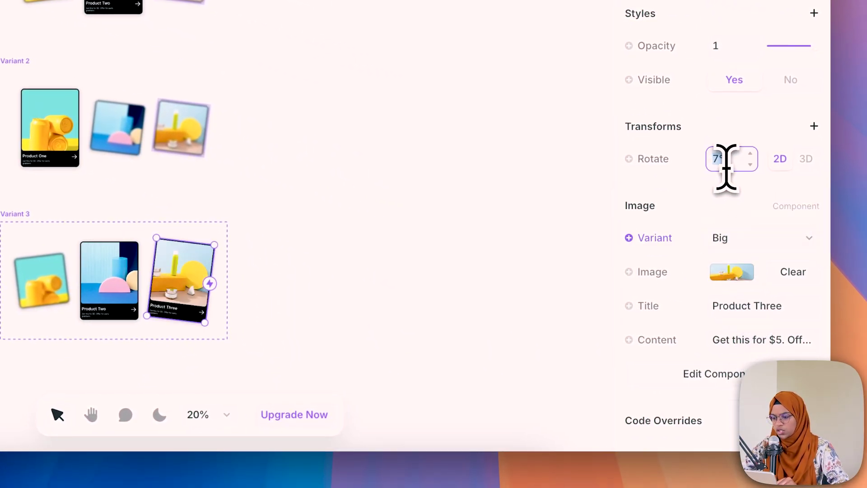
type("0")
Step: Rotate the middle card of Variant 3 to -7° and switch it to the Small variant
left_click(95, 308)
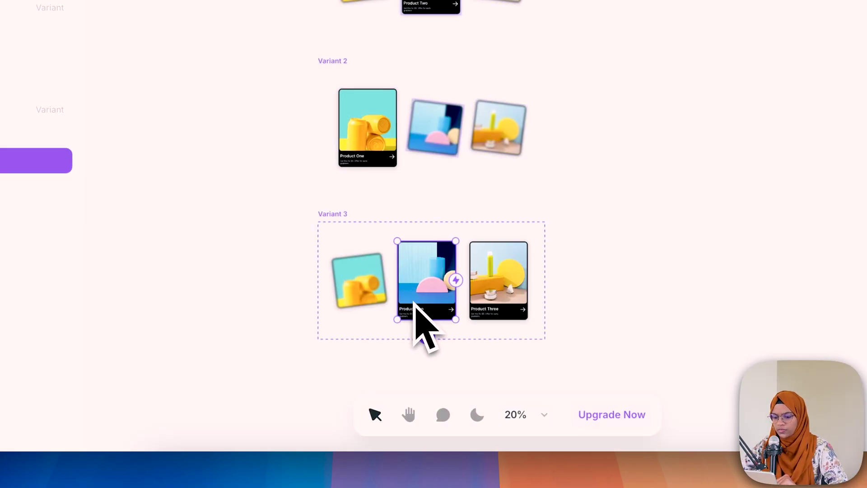
left_click(736, 168)
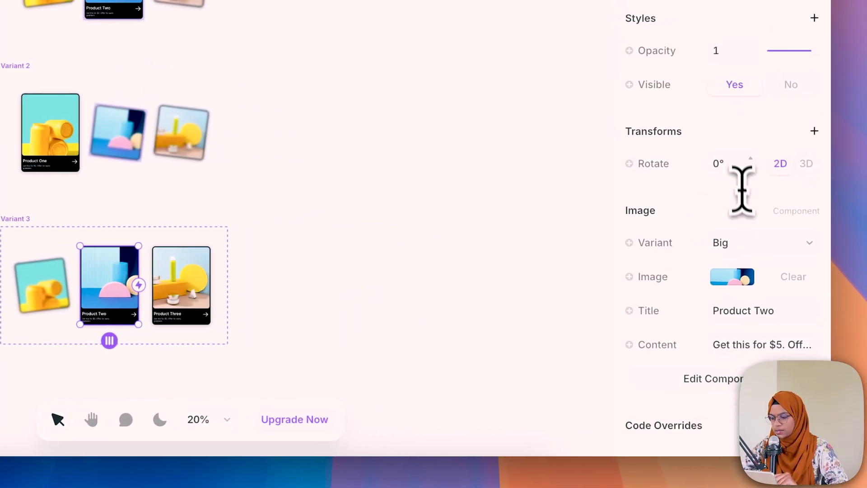
type("-7")
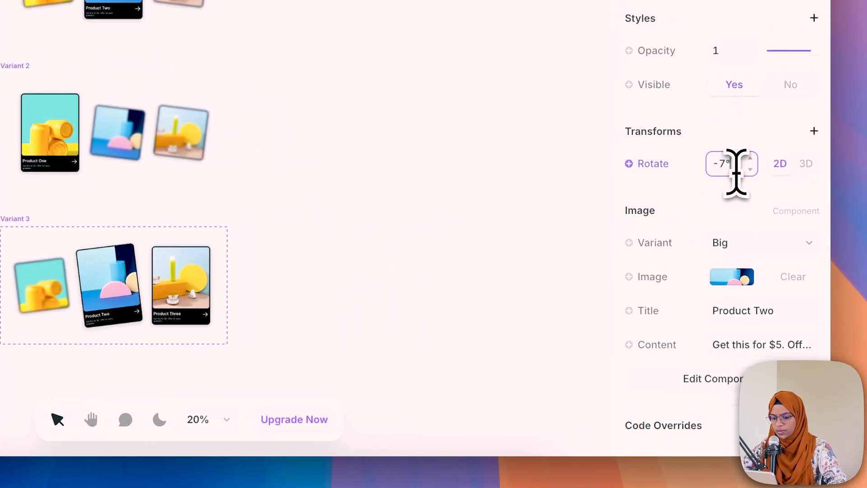
left_click(736, 247)
left_click(740, 261)
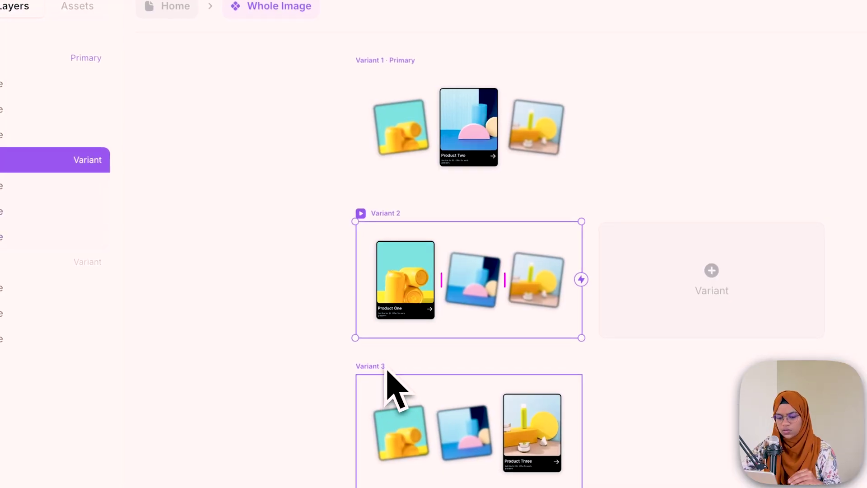
Step: Connect the first card in Variant 1 to Variant 2 with a Mouse Enter interaction
left_click(32, 222)
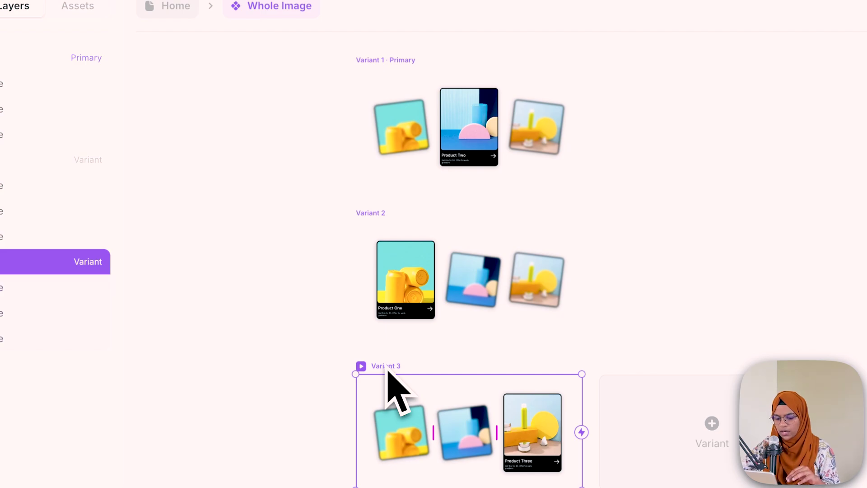
left_click(415, 113)
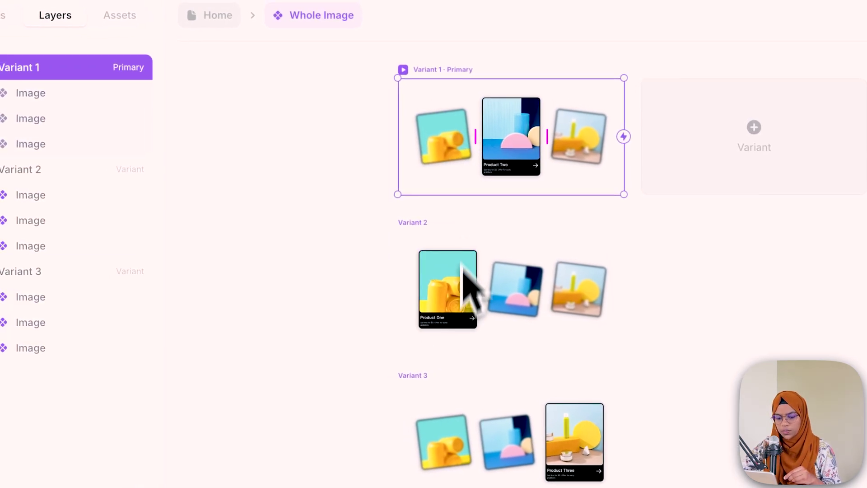
left_click(469, 225)
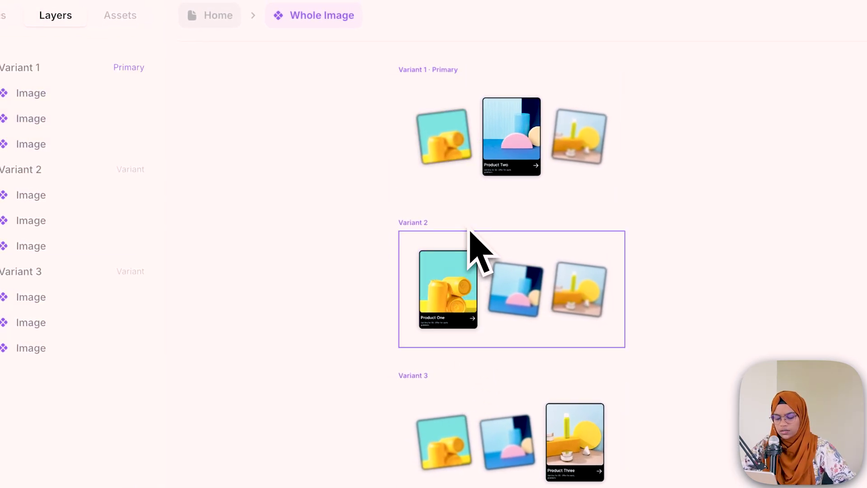
scroll(462, 229, "up", 4)
scroll(460, 230, "up", 3)
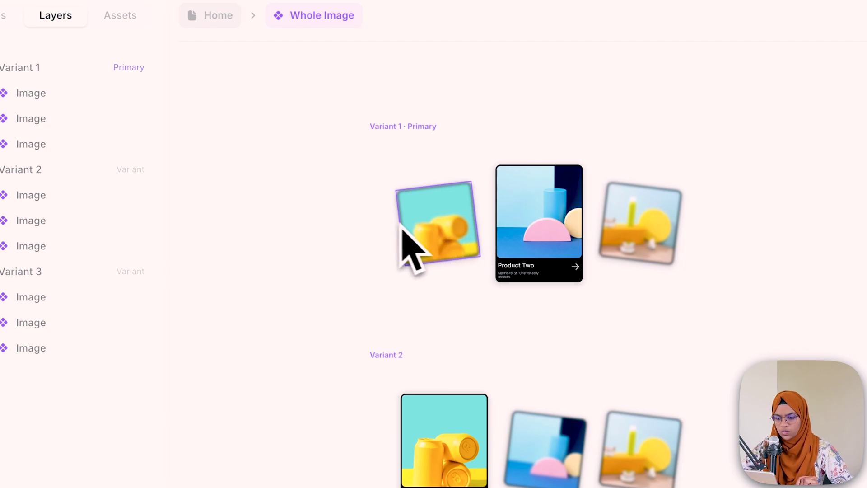
left_click(413, 228)
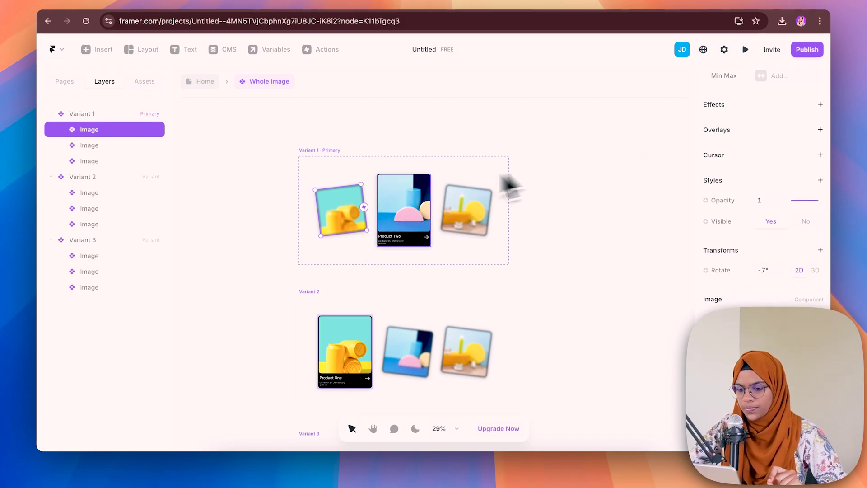
left_click_drag(364, 207, 366, 337)
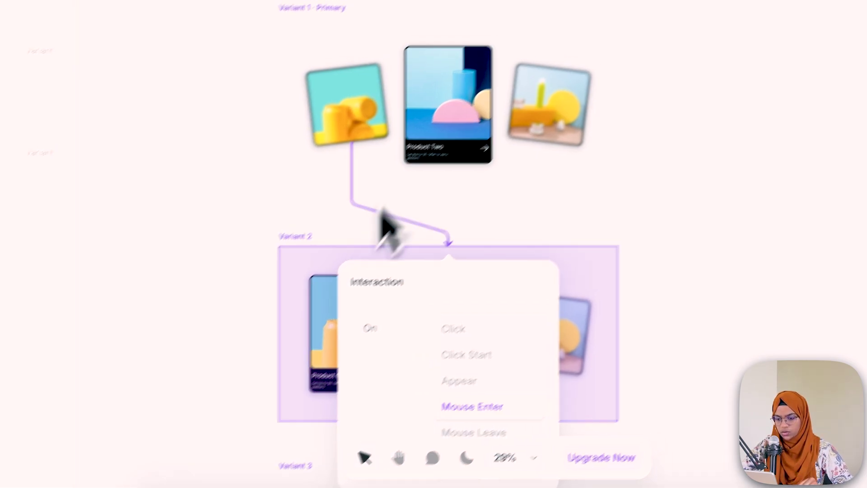
Step: Add an interaction to the middle card in Variant 1 that targets Variant 1 itself
left_click(460, 100)
left_click(461, 98)
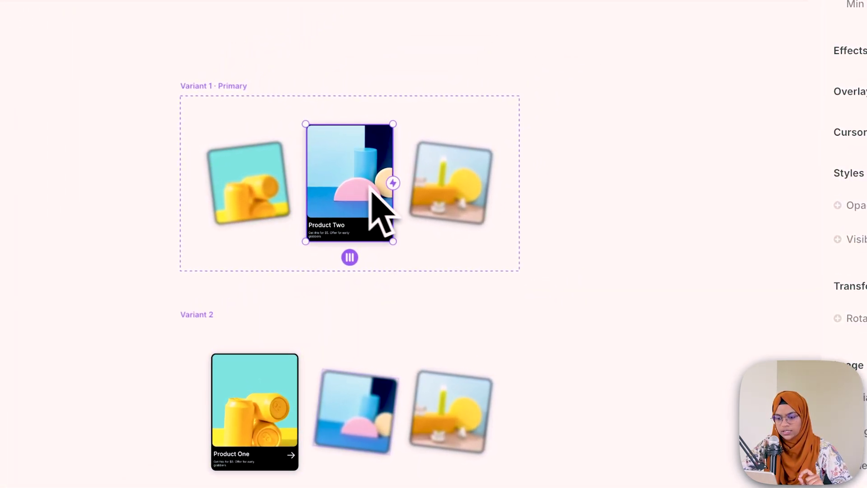
mouse_move(393, 184)
left_mouse_down()
mouse_move(412, 167)
mouse_move(376, 155)
left_mouse_up()
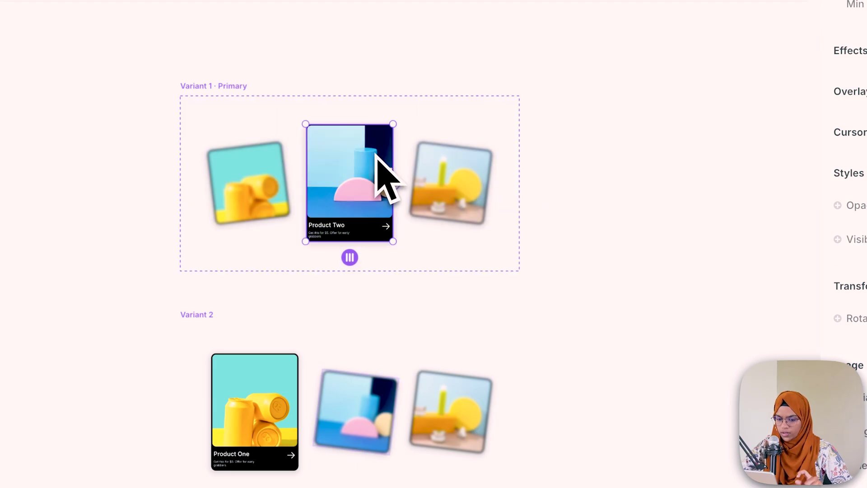
Step: Connect the third card in Variant 1 to Variant 3 with a Mouse Enter interaction
left_click(443, 204)
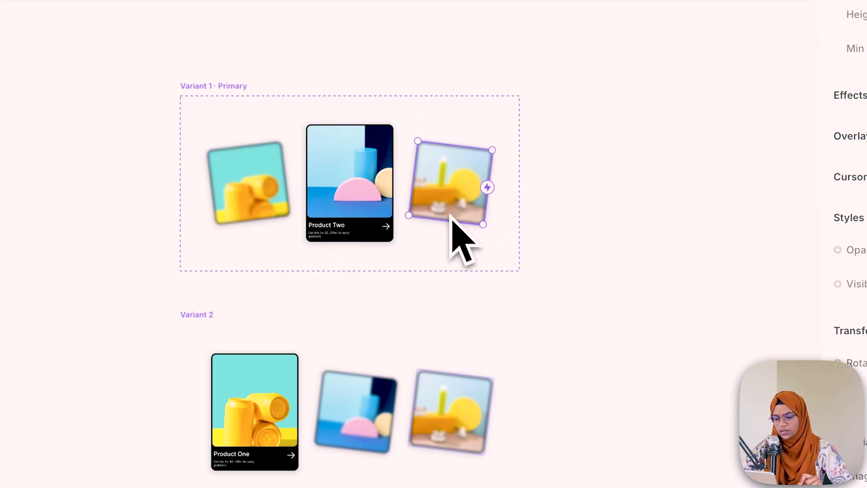
scroll(463, 293, "down", 3)
left_click_drag(487, 81, 369, 407)
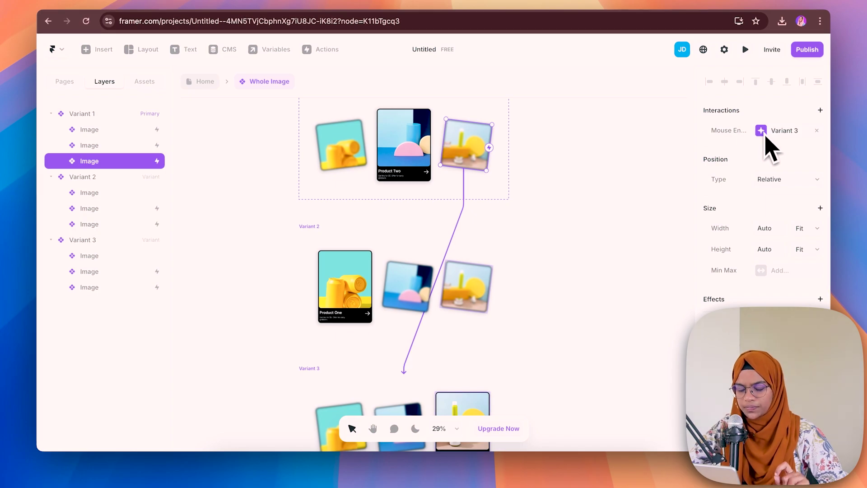
left_click(546, 266)
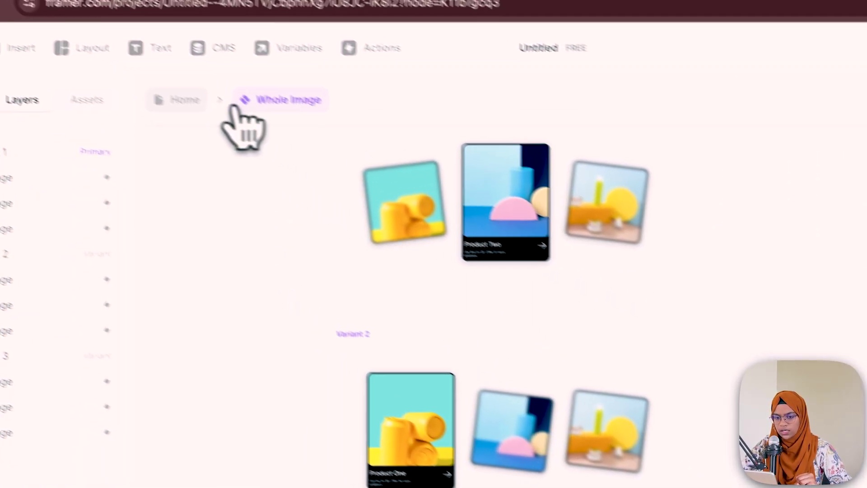
Step: Return to the Home page, preview how the carousel cards react to the pointer, and leave the preview
left_click(67, 39)
left_click(834, 62)
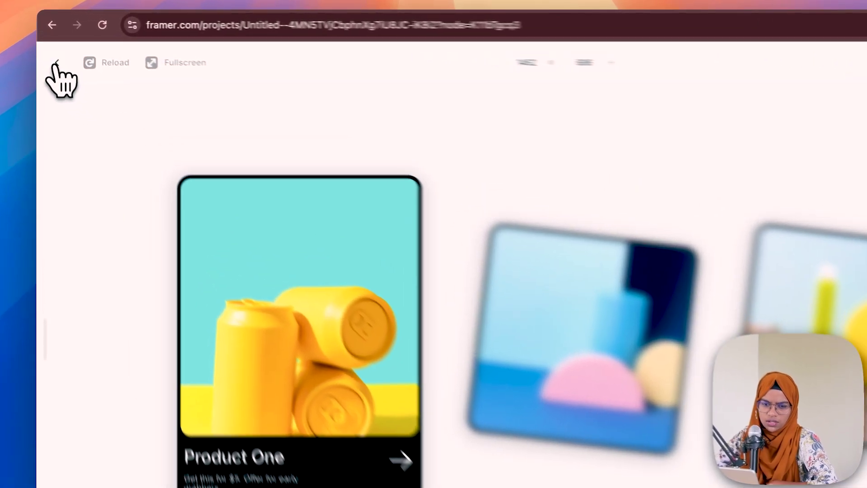
left_click(52, 49)
Step: Change the transition of Variant 1 to Ease In Out with a slightly longer time, and check it in the preview
left_click(89, 167)
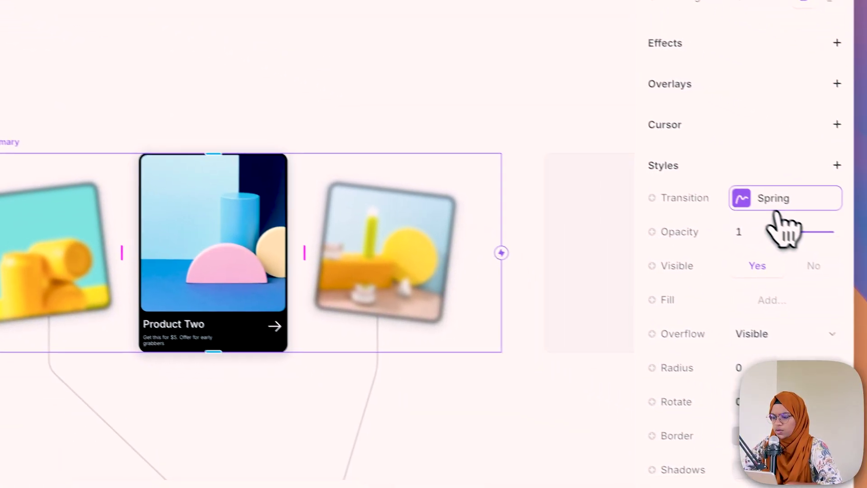
left_click(776, 201)
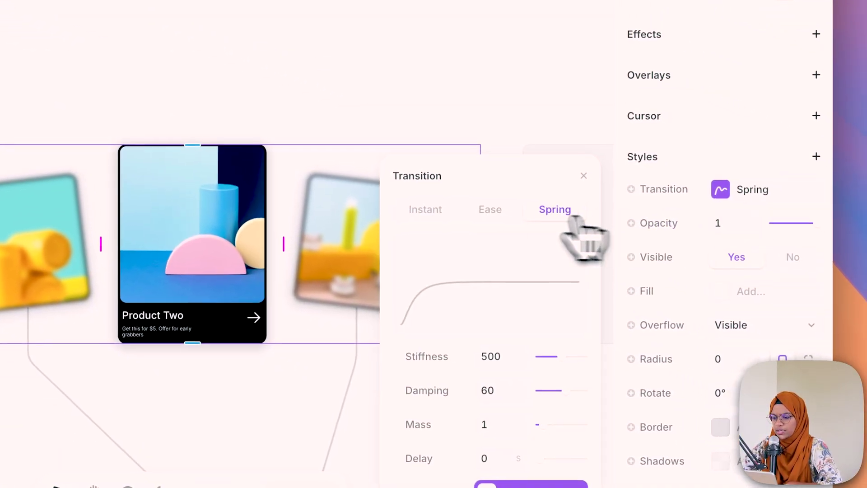
left_click(501, 211)
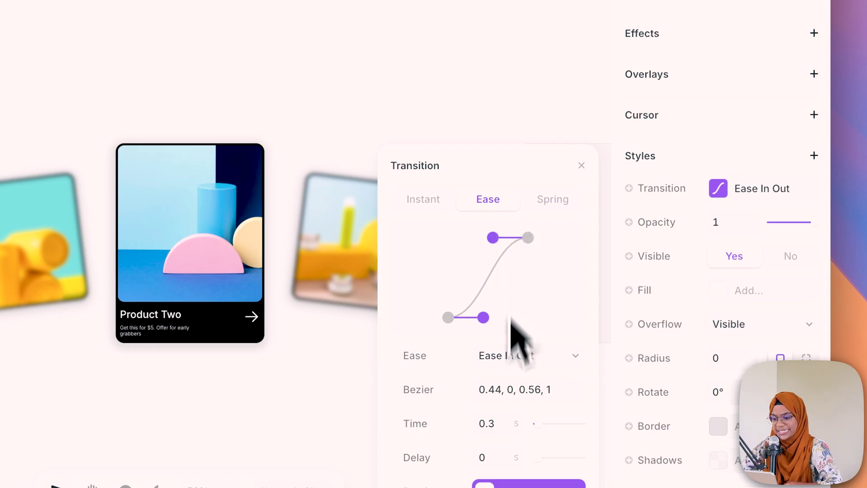
left_click_drag(535, 423, 540, 423)
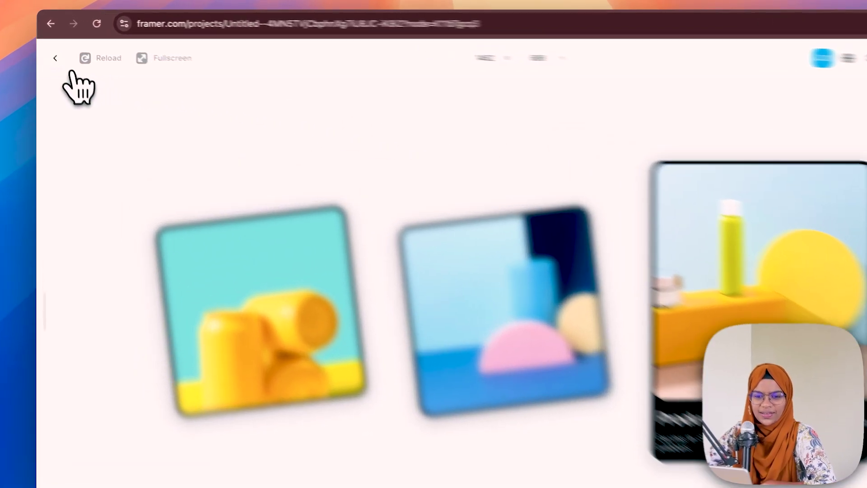
left_click(52, 49)
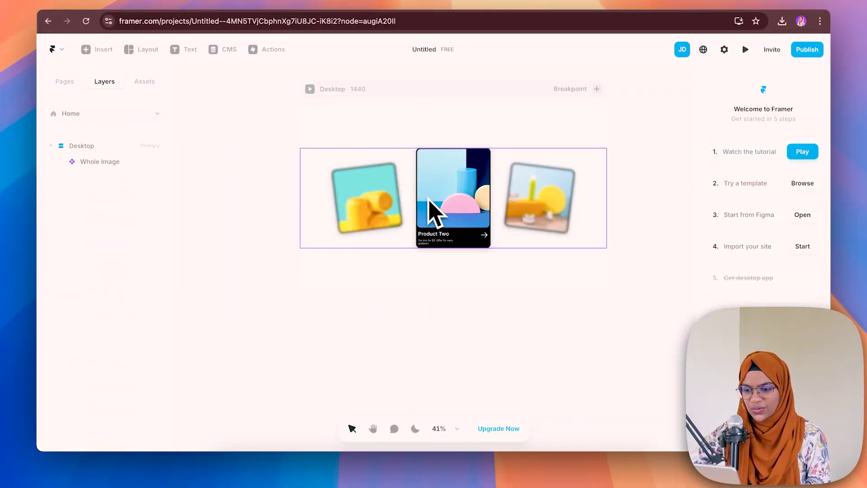